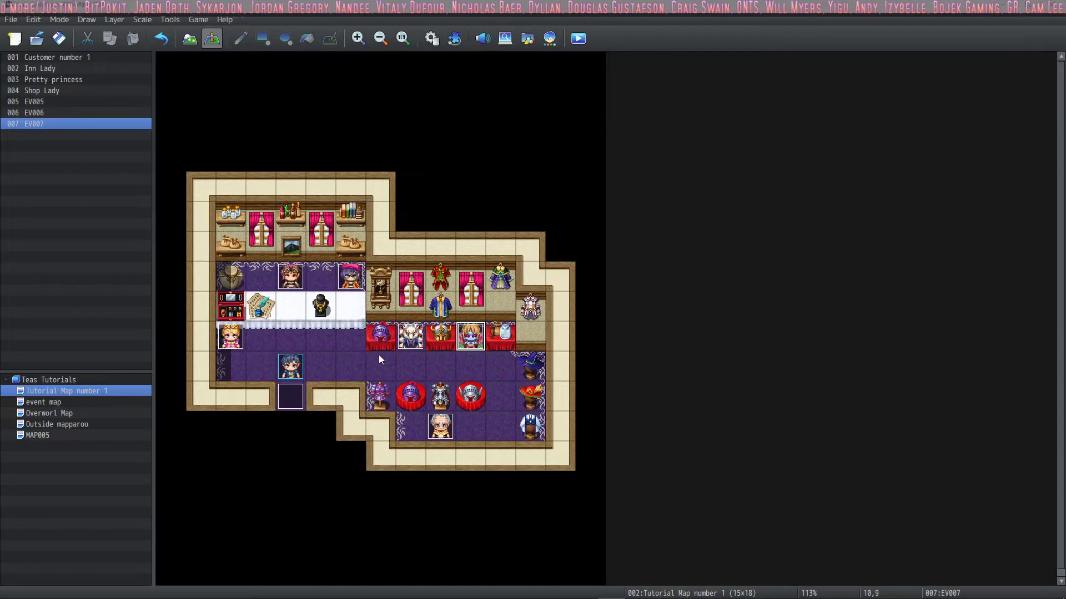
- Browse the project's img/system folder to see its 11 system PNGs, then minimize Explorer
{"action": "left_click", "coordinate": [204, 589]}
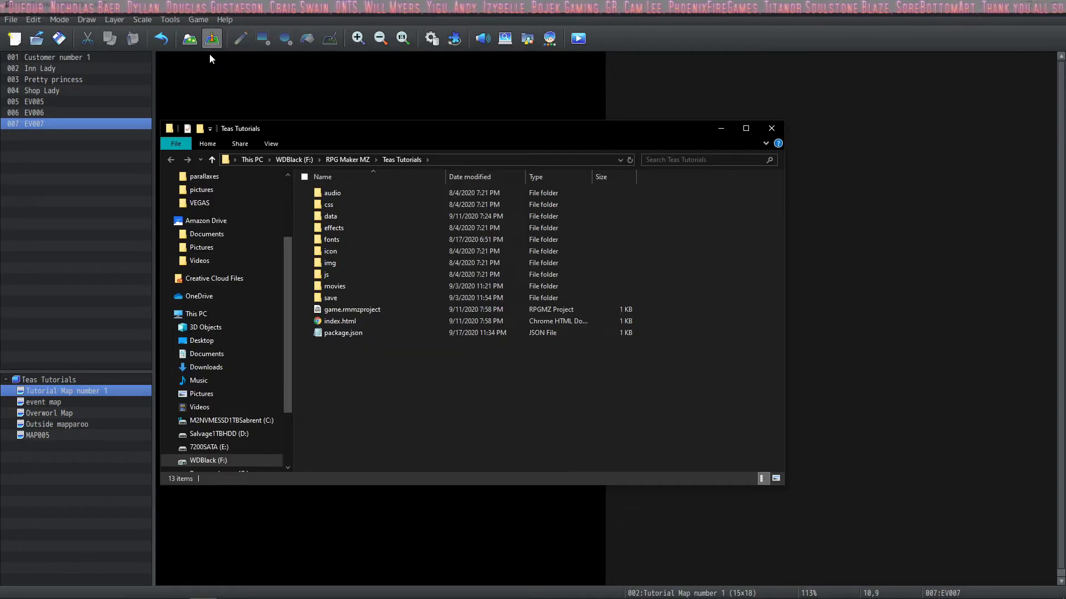
{"action": "left_click", "coordinate": [348, 263]}
{"action": "double_click", "coordinate": [348, 263]}
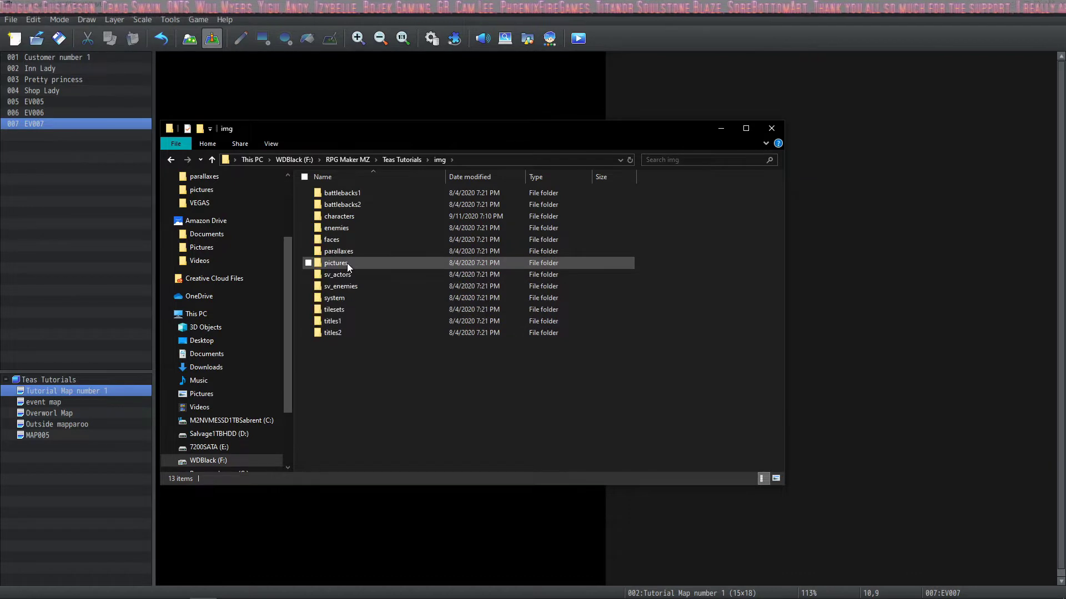
{"action": "left_click", "coordinate": [339, 302]}
{"action": "double_click", "coordinate": [339, 301]}
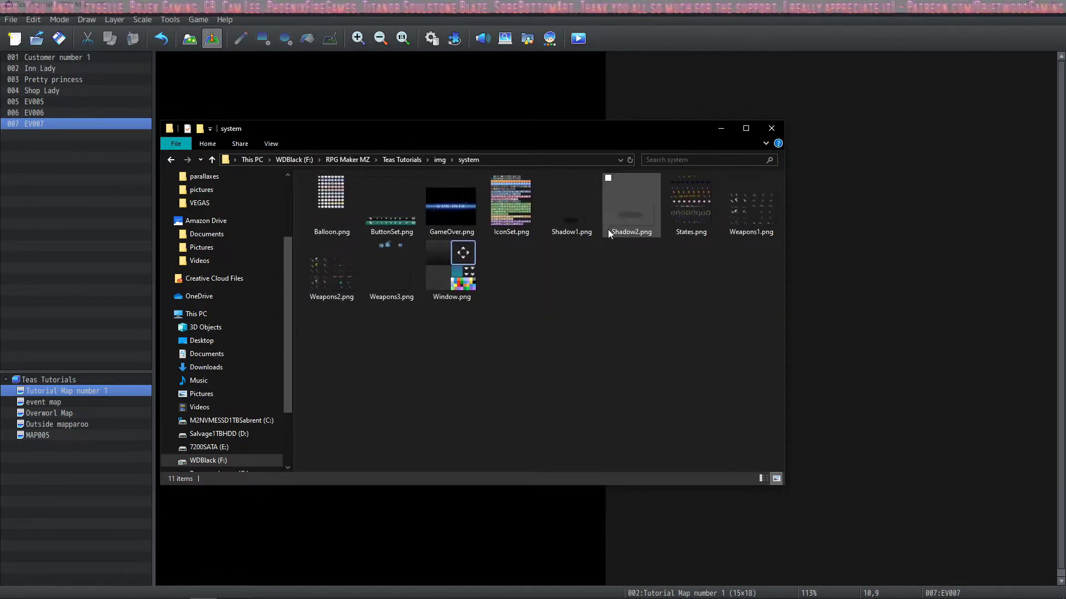
{"action": "left_click", "coordinate": [711, 133]}
- Playtest the game, start a New Game, then bring up the Other images MZ folder
{"action": "left_click", "coordinate": [578, 37]}
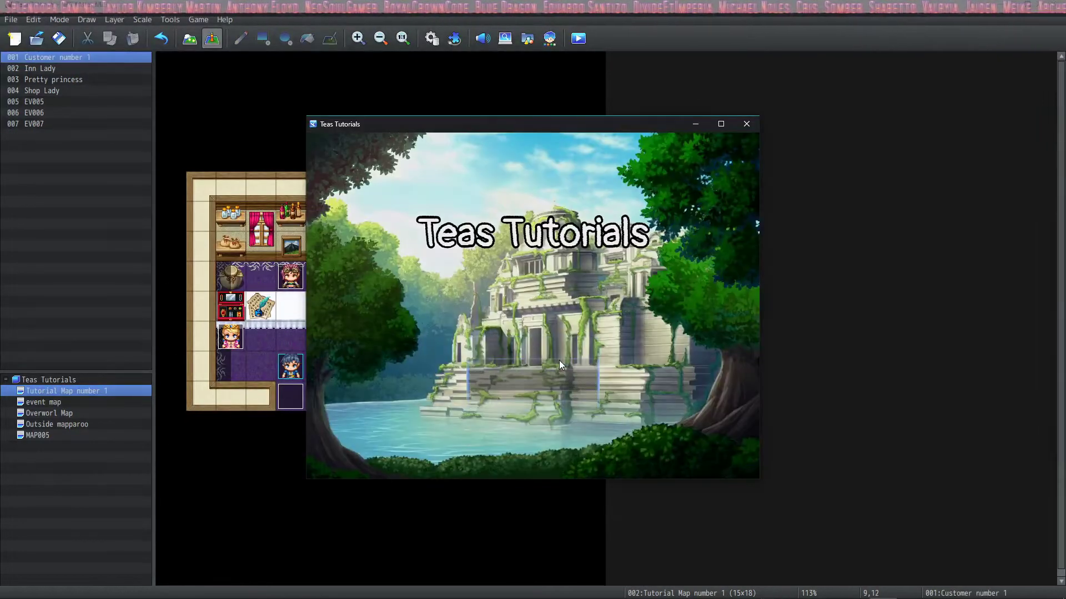
{"action": "left_click", "coordinate": [559, 361]}
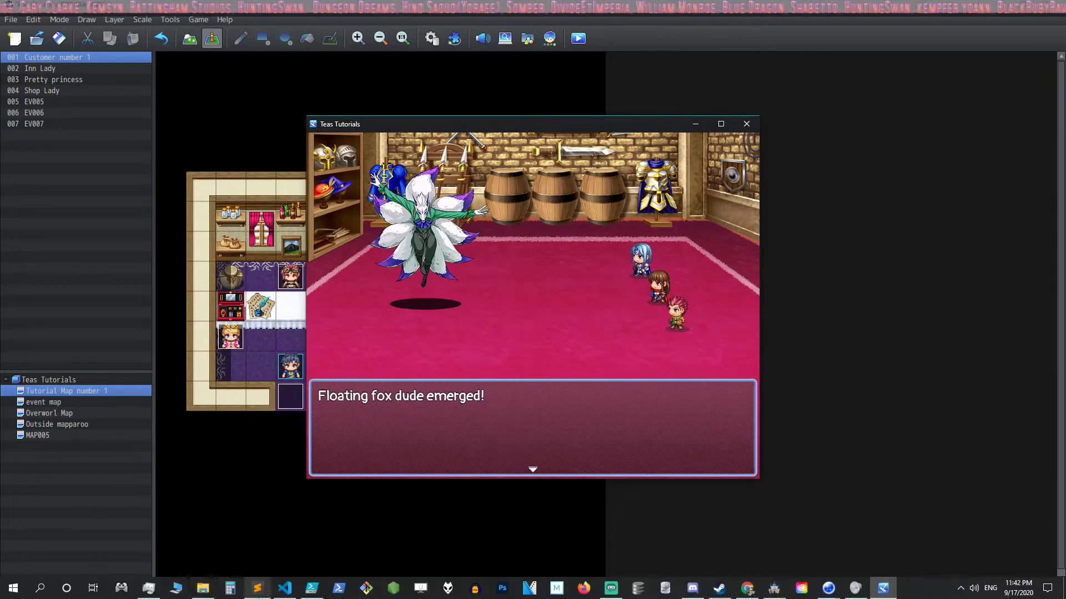
{"action": "left_click", "coordinate": [201, 591]}
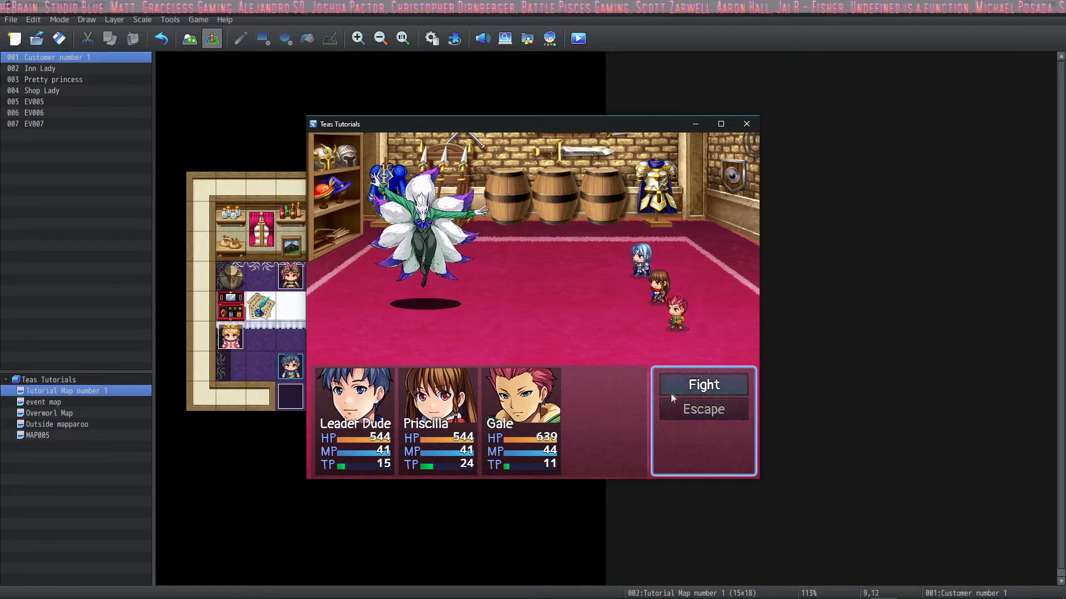
- Choose Fight and have Leader Dude, Priscilla and Gale each Guard for the turn
{"action": "left_click", "coordinate": [684, 389]}
{"action": "left_click", "coordinate": [684, 434]}
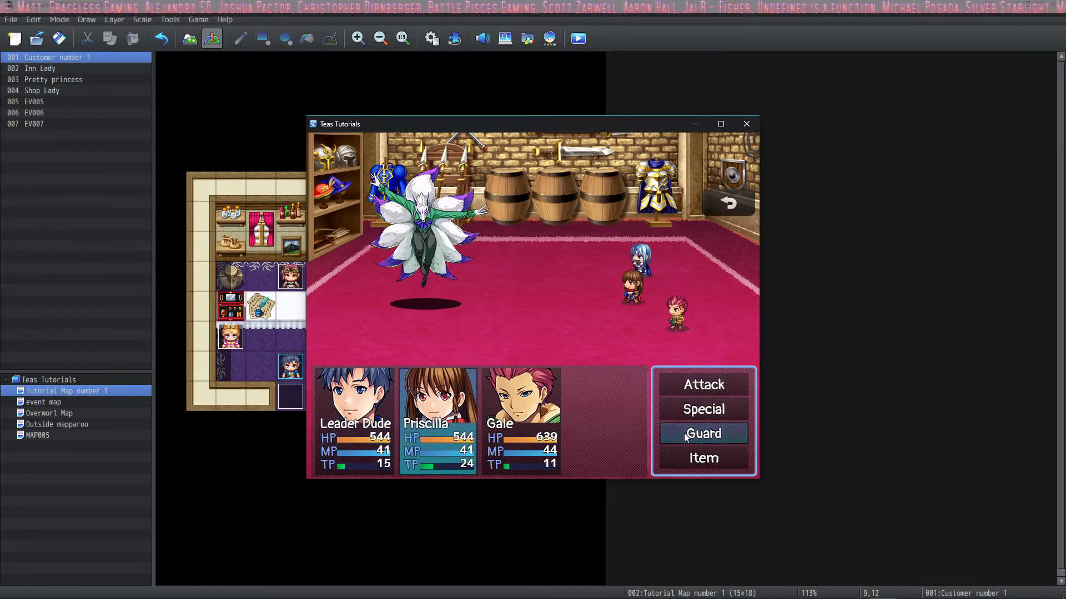
{"action": "left_click", "coordinate": [685, 434]}
{"action": "left_click", "coordinate": [685, 435]}
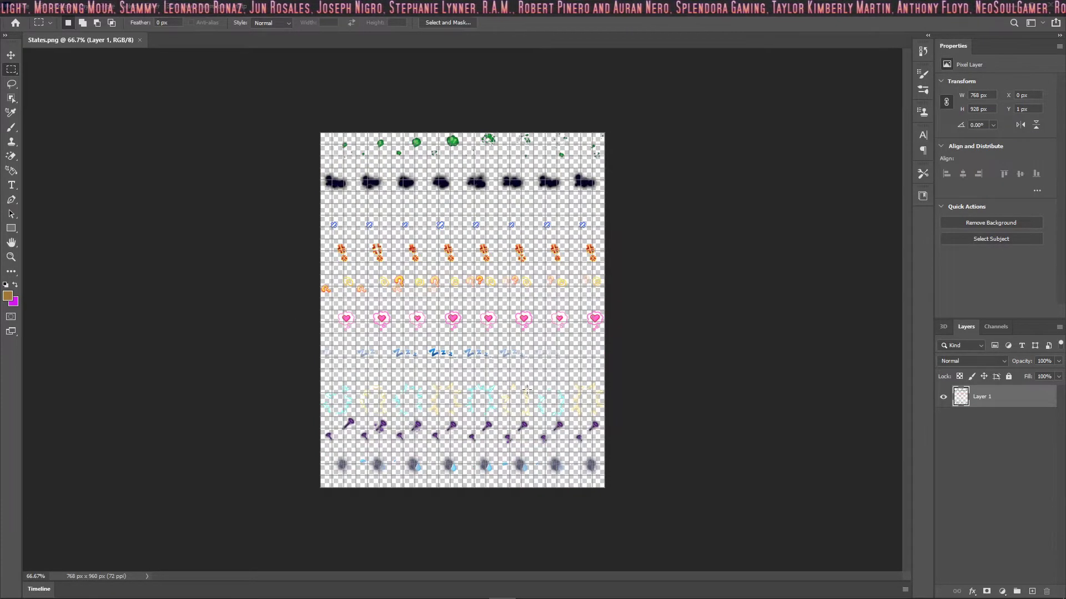
- Flip between the Weapons1, Weapons2 and Weapons3 sheets, ending on the 288×384 Weapons3.png
{"action": "mouse_move", "coordinate": [502, 588]}
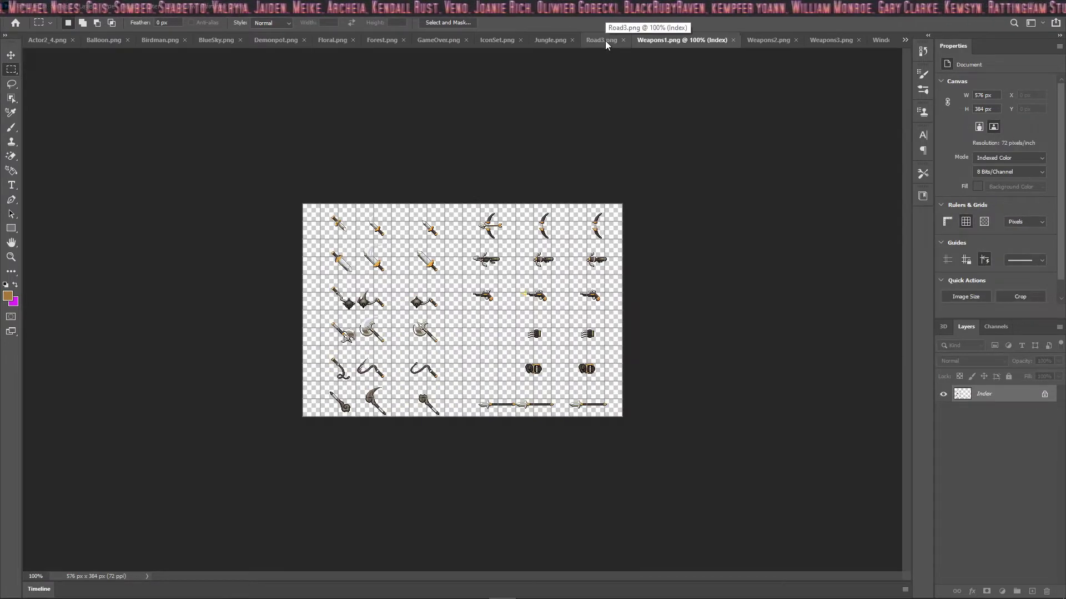
{"action": "left_click", "coordinate": [752, 41]}
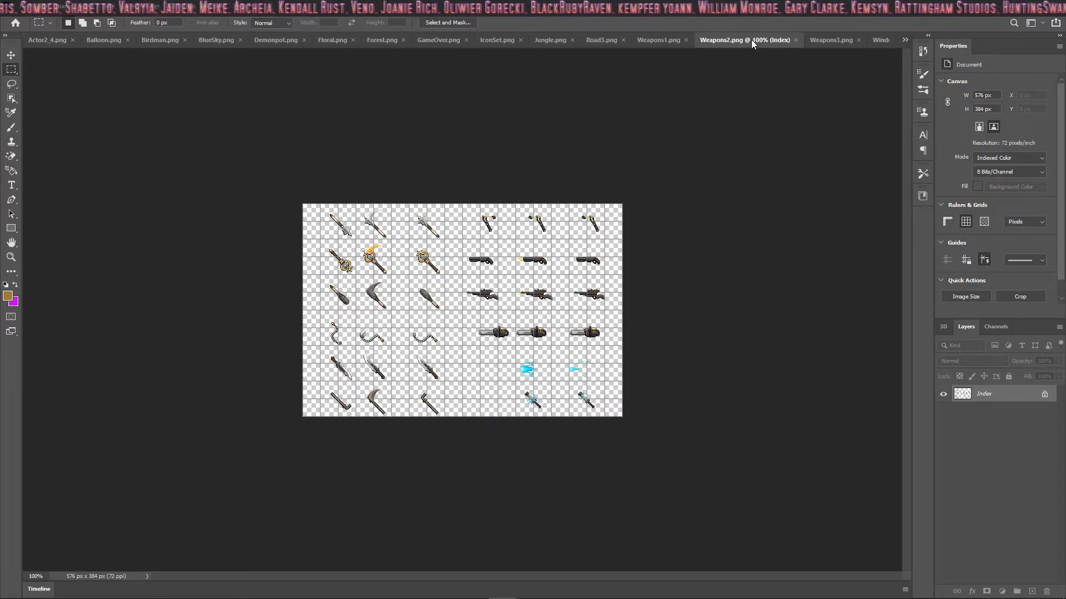
{"action": "left_click", "coordinate": [649, 41]}
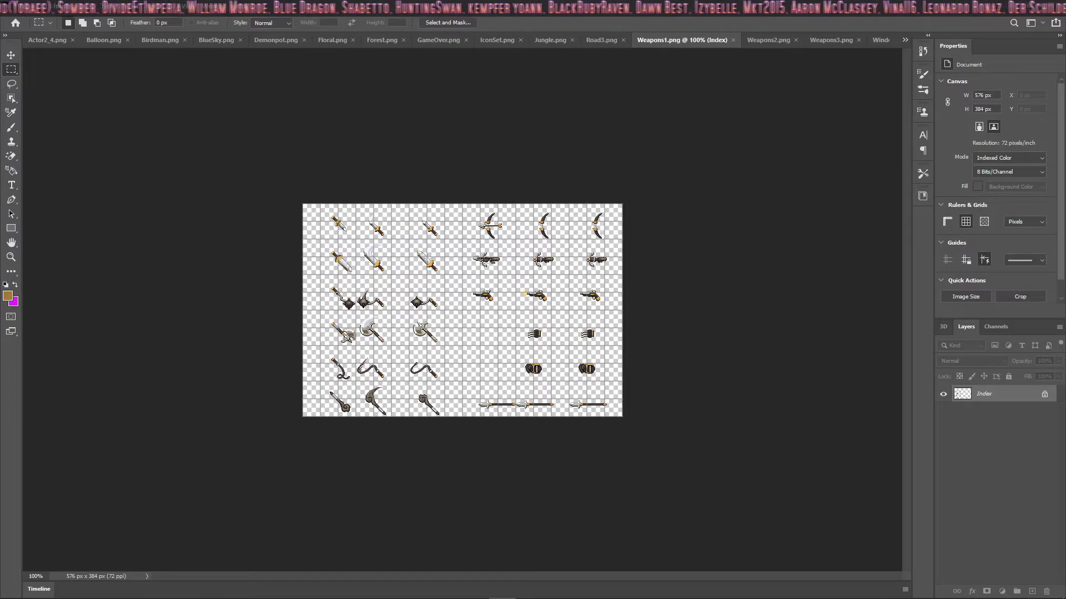
{"action": "left_click", "coordinate": [826, 41]}
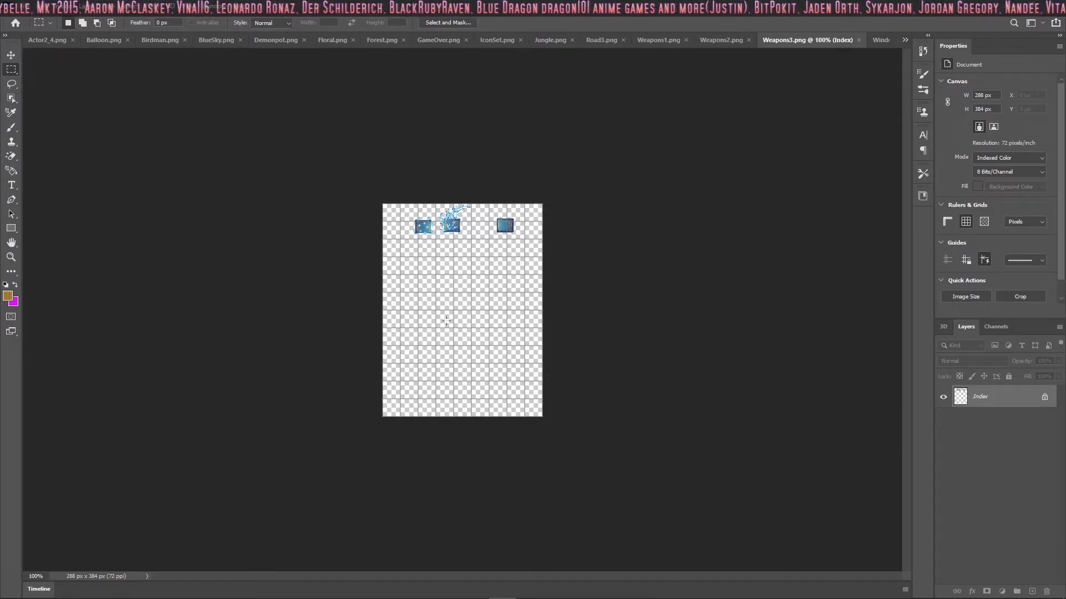
{"action": "left_click", "coordinate": [651, 41]}
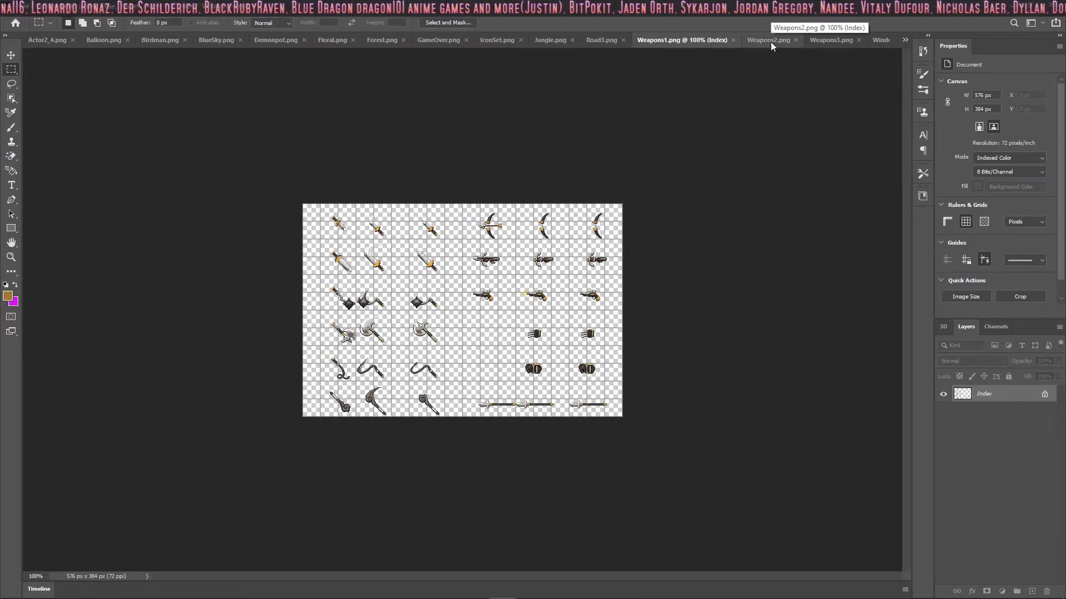
{"action": "left_click", "coordinate": [780, 41]}
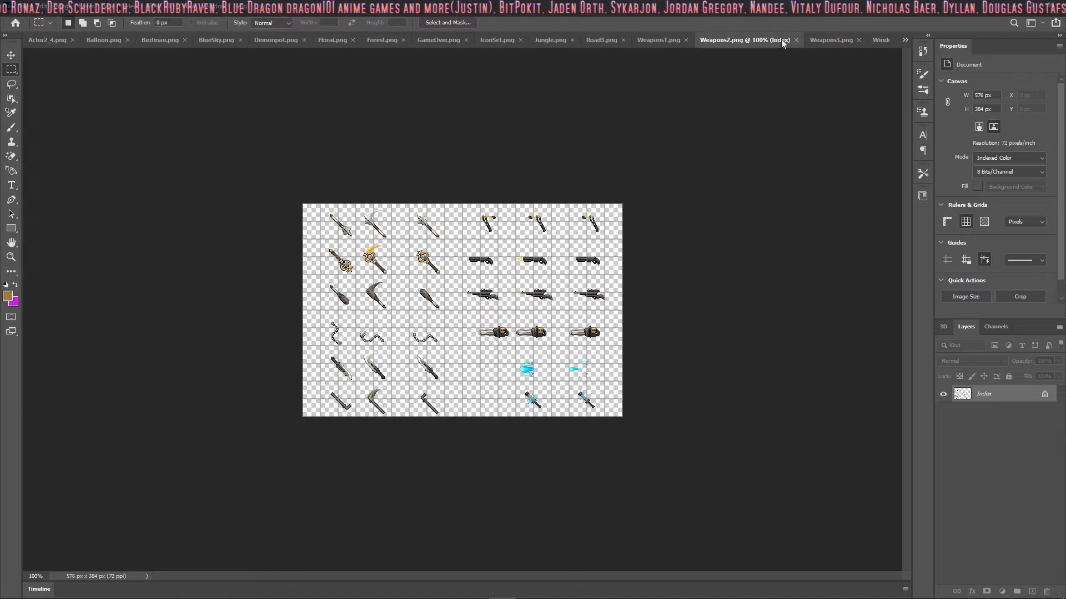
{"action": "left_click", "coordinate": [825, 41]}
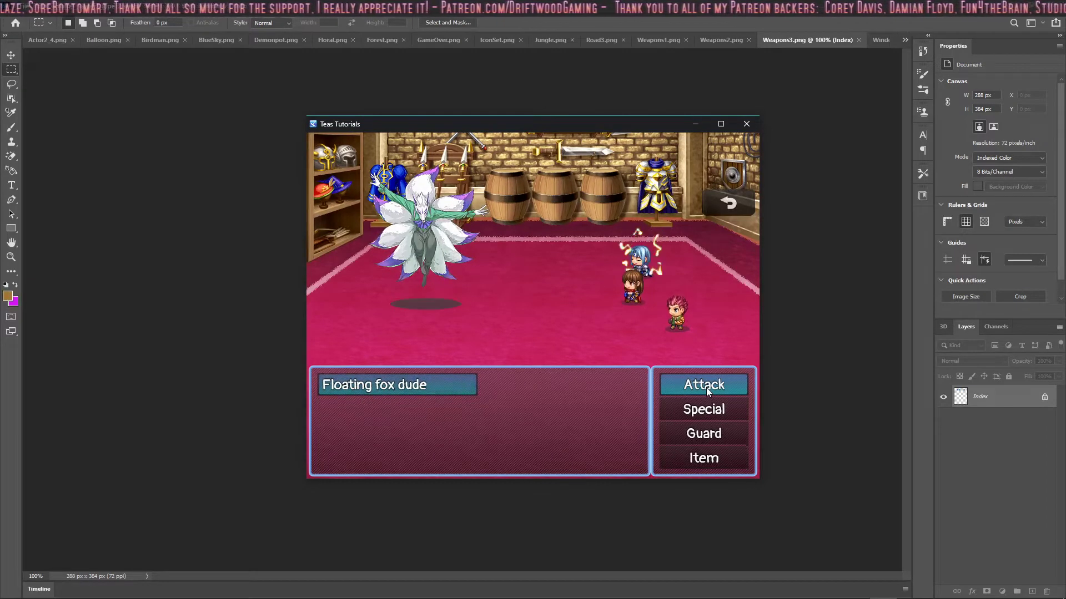
- Target the Floating fox dude with each party member's Attack and play out the winning turn
{"action": "key", "text": "Return"}
{"action": "left_click", "coordinate": [716, 385]}
{"action": "key", "text": "Return"}
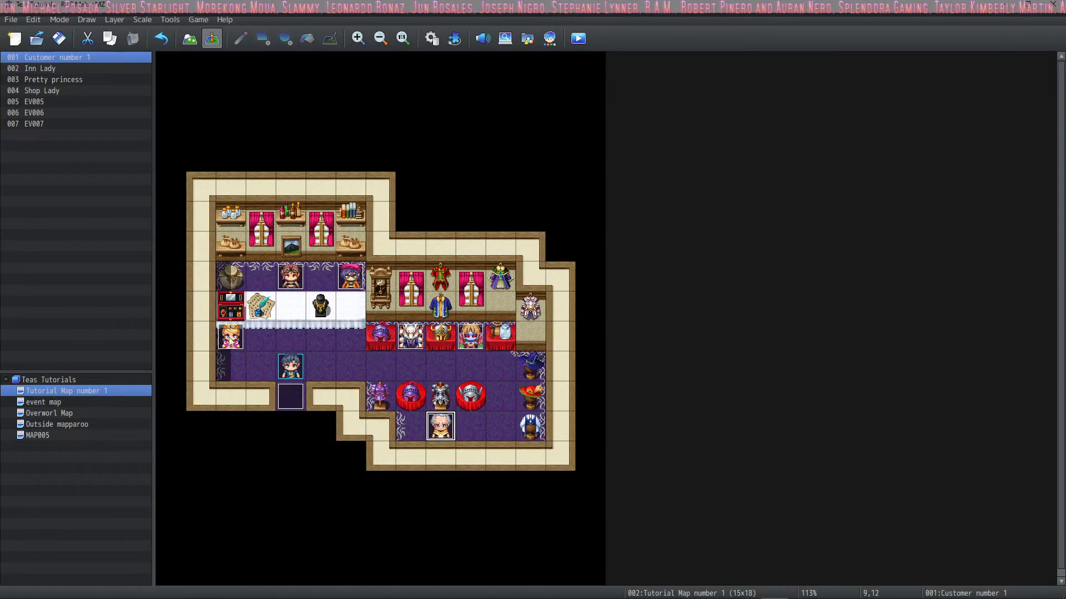
- Open the Pretty princess event, its first Show Text command, and the Face image picker
{"action": "double_click", "coordinate": [241, 348]}
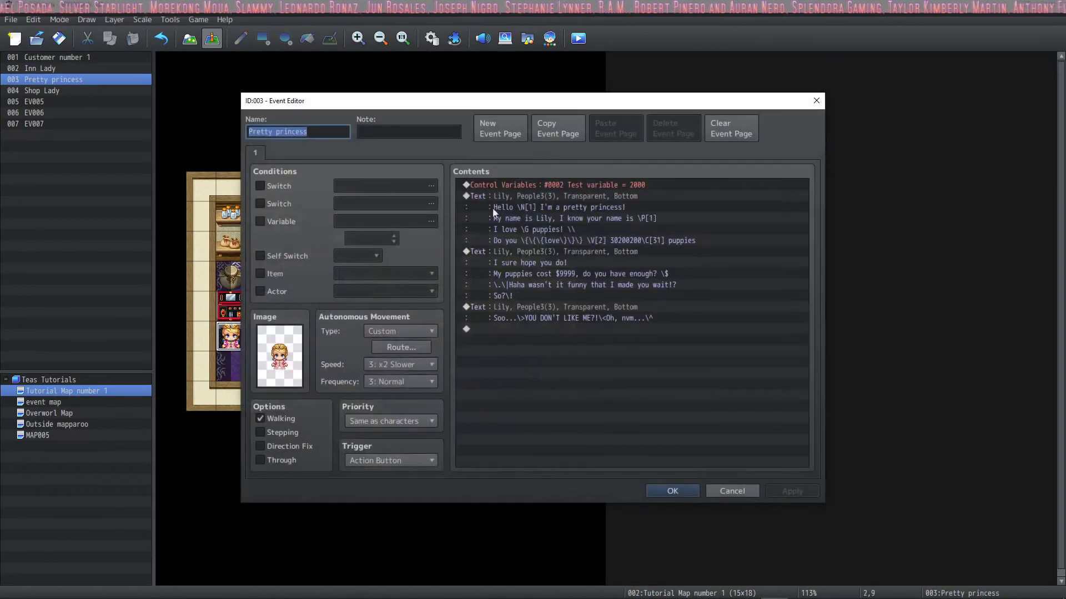
{"action": "double_click", "coordinate": [532, 198]}
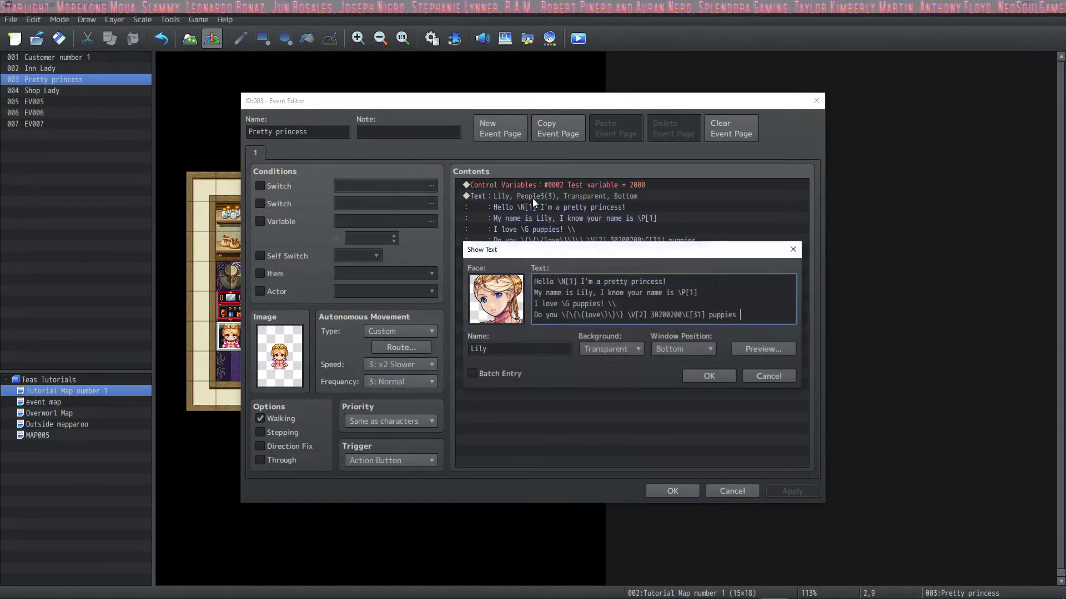
{"action": "double_click", "coordinate": [497, 296]}
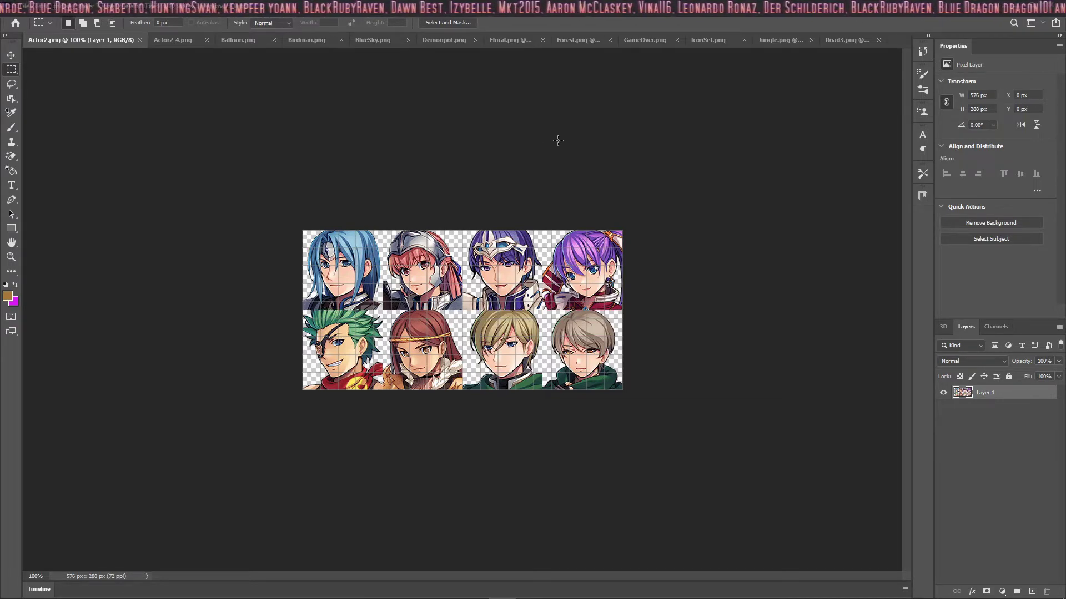
- Switch between the Actor2_4.png and Birdman.png images, ending on Demonpot.png
{"action": "left_click", "coordinate": [176, 39]}
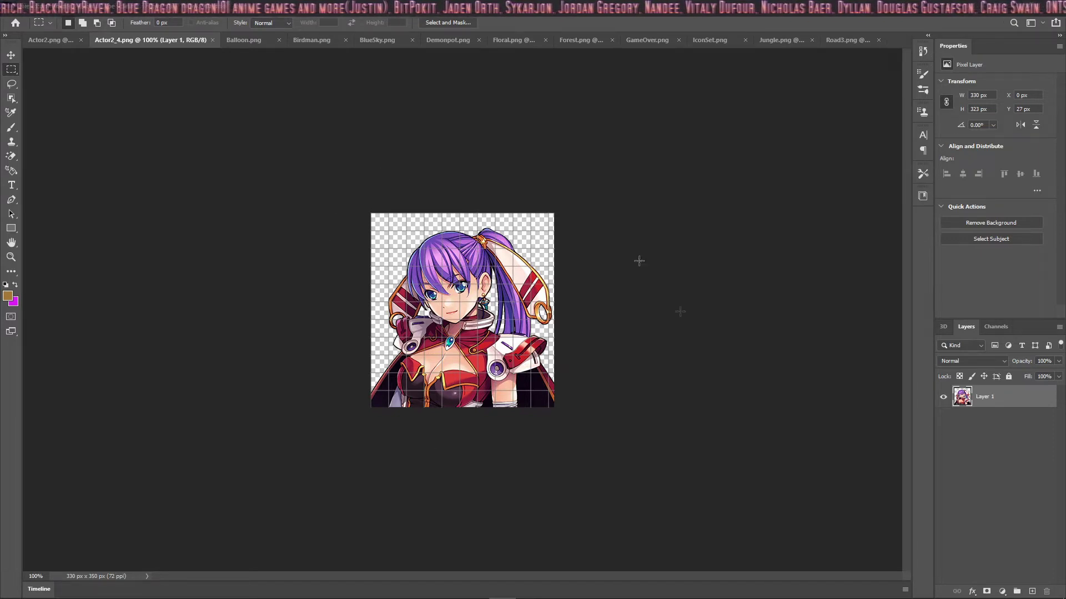
{"action": "left_click", "coordinate": [325, 41]}
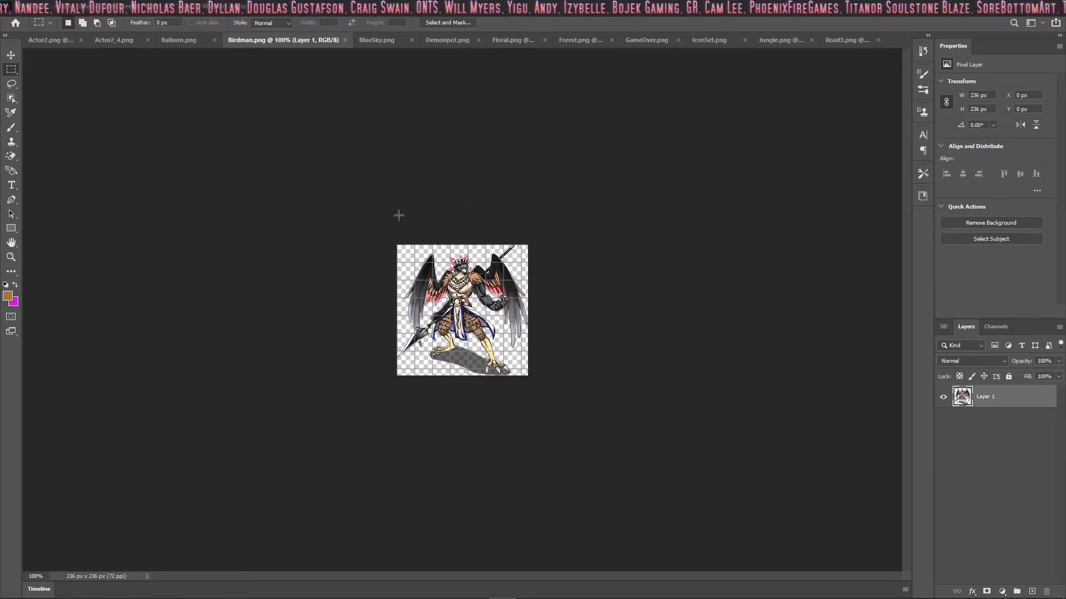
{"action": "left_click", "coordinate": [115, 39]}
{"action": "left_click", "coordinate": [314, 41]}
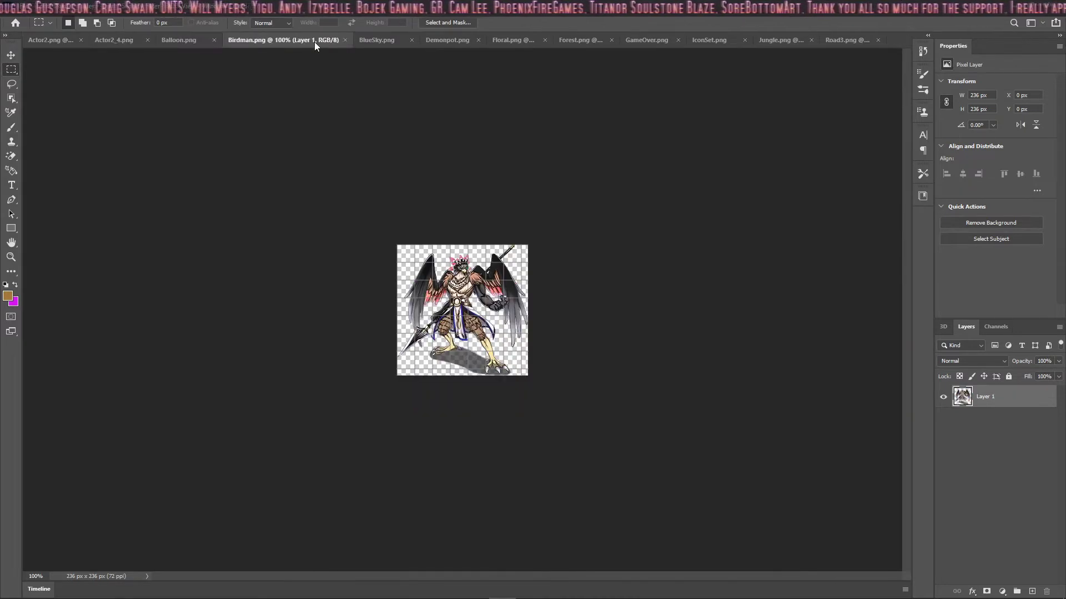
{"action": "left_click", "coordinate": [448, 41]}
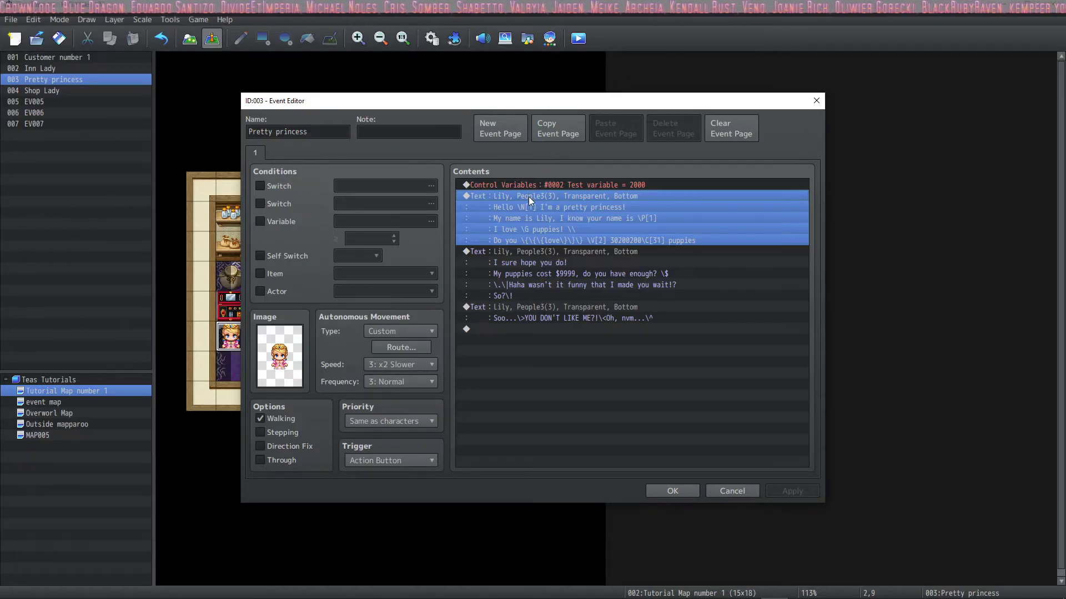
- Insert a Show Balloon Icon command above the message: This Event, Heart, Wait for Completion
{"action": "right_click", "coordinate": [528, 201]}
{"action": "left_click", "coordinate": [545, 204]}
{"action": "left_click", "coordinate": [594, 352]}
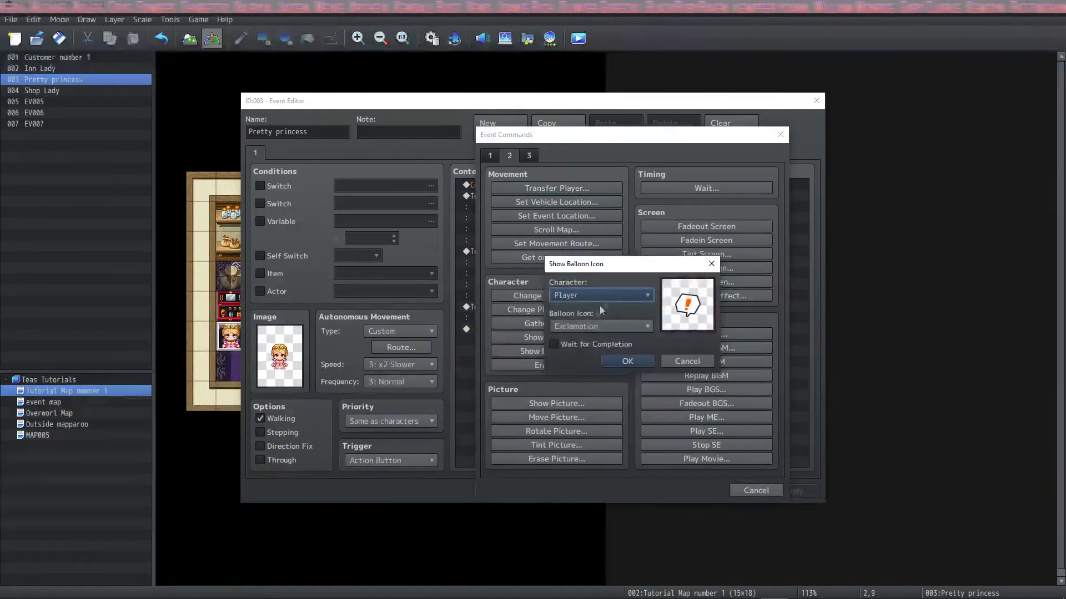
{"action": "left_click", "coordinate": [599, 326]}
{"action": "left_click", "coordinate": [590, 327]}
{"action": "left_click_drag", "start_coordinate": [590, 326], "coordinate": [584, 354]}
{"action": "left_click", "coordinate": [554, 345]}
{"action": "left_click", "coordinate": [628, 361]}
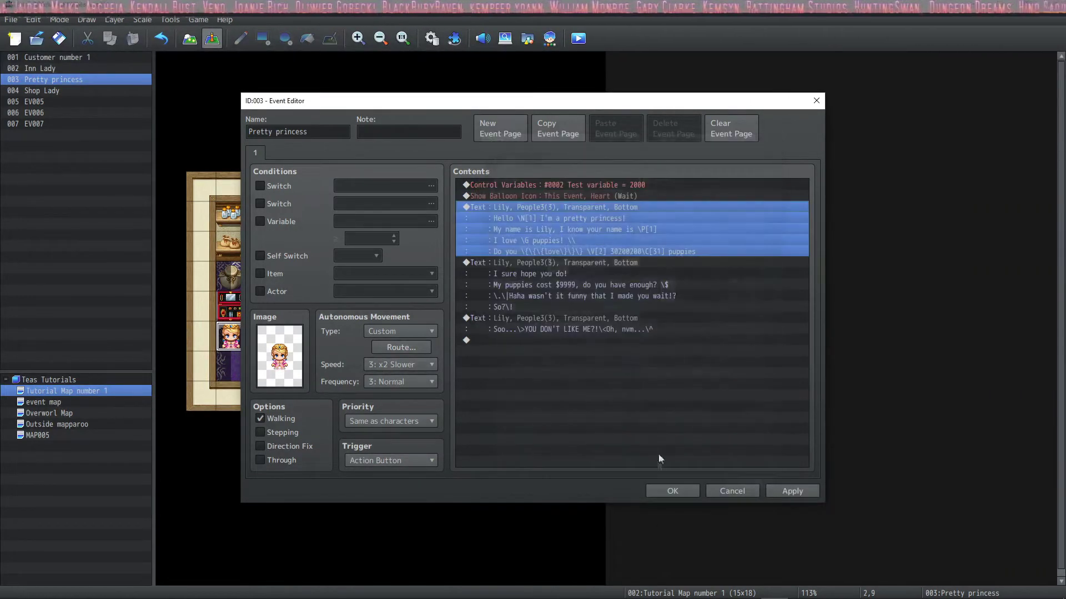
- Accept the event changes, save the project, and start a playtest
{"action": "left_click", "coordinate": [675, 492]}
{"action": "key", "text": "ctrl+r"}
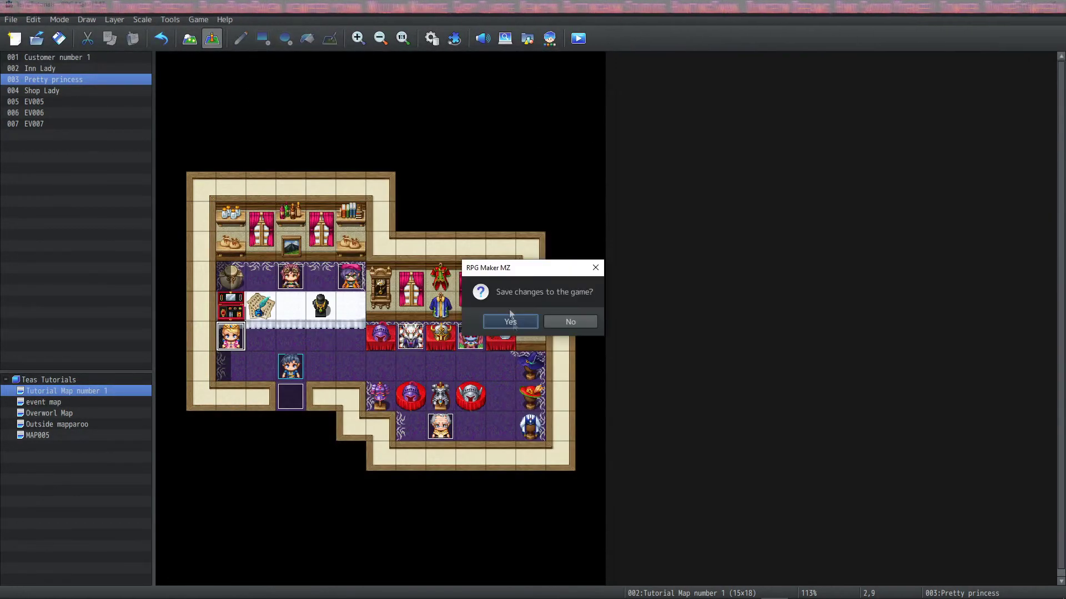
{"action": "left_click", "coordinate": [513, 324]}
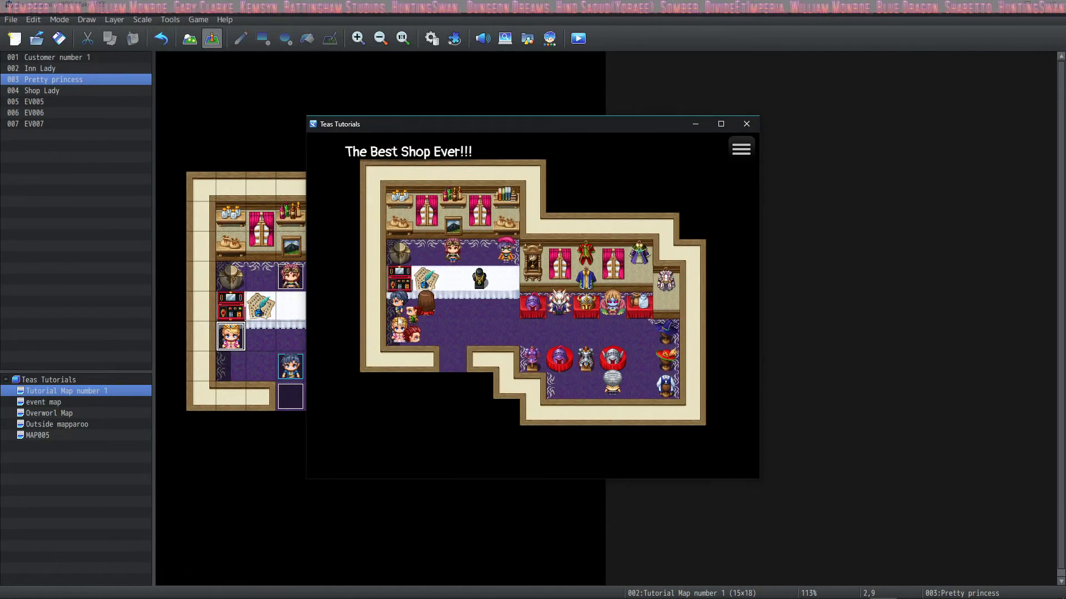
- Talk to the princess to see her heart balloon and greeting, then close the playtest
{"action": "key", "text": "Return"}
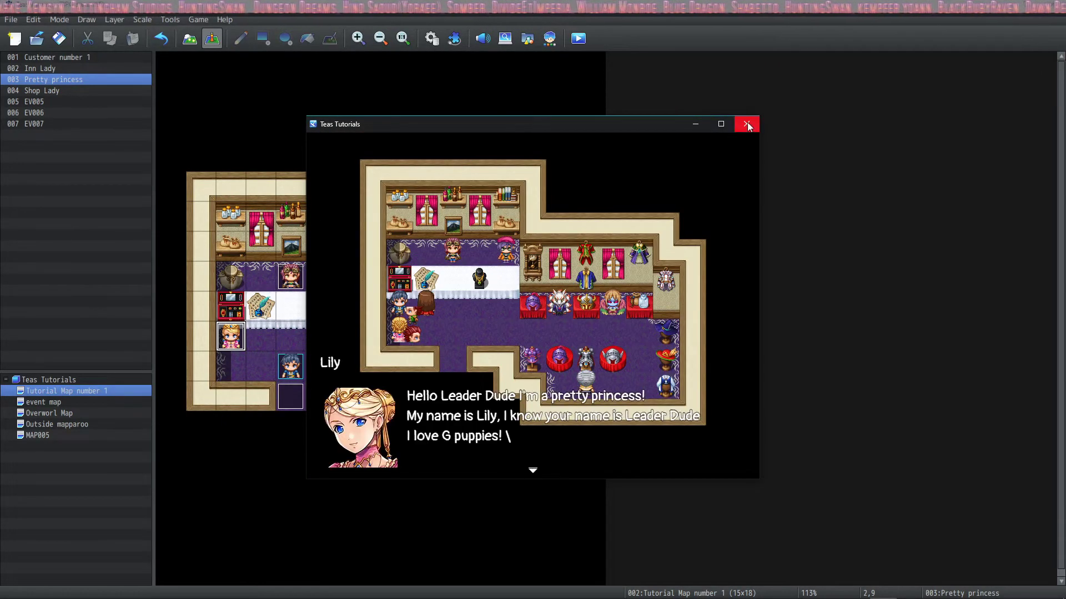
{"action": "left_click", "coordinate": [747, 124]}
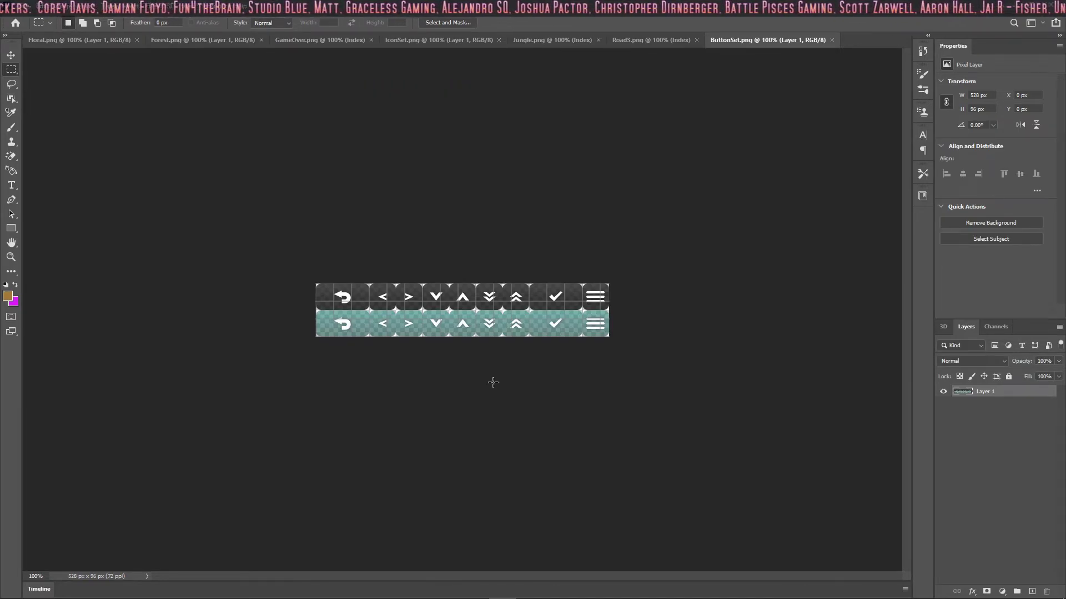
- Switch from Photoshop back to RPG Maker MZ using its taskbar icon
{"action": "mouse_move", "coordinate": [481, 596]}
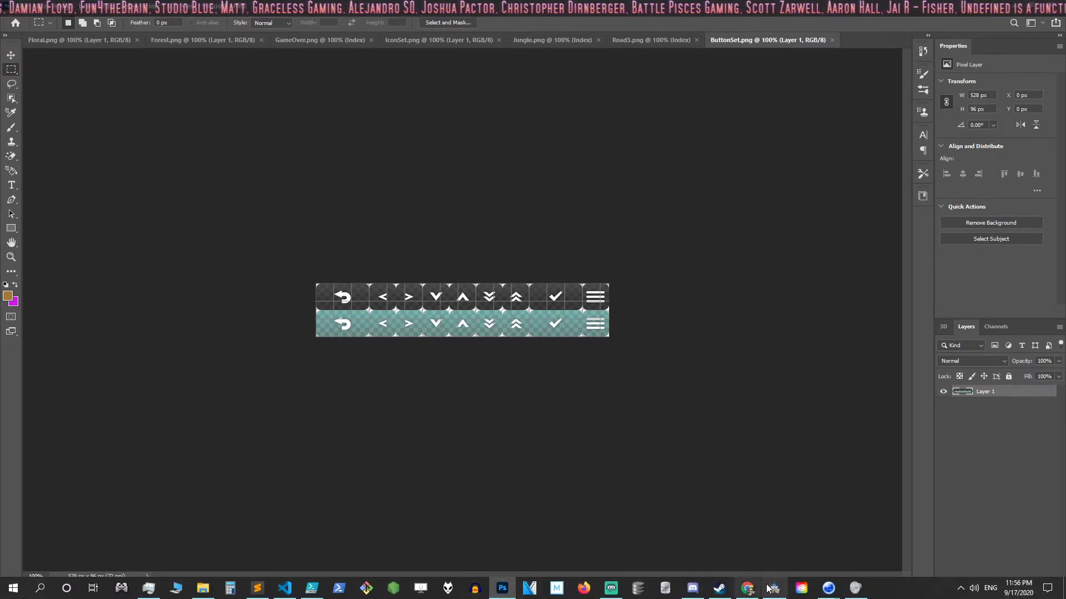
{"action": "left_click", "coordinate": [479, 593]}
- Start a playtest, begin a new game from the title screen and open the party menu
{"action": "key", "text": "ctrl+r"}
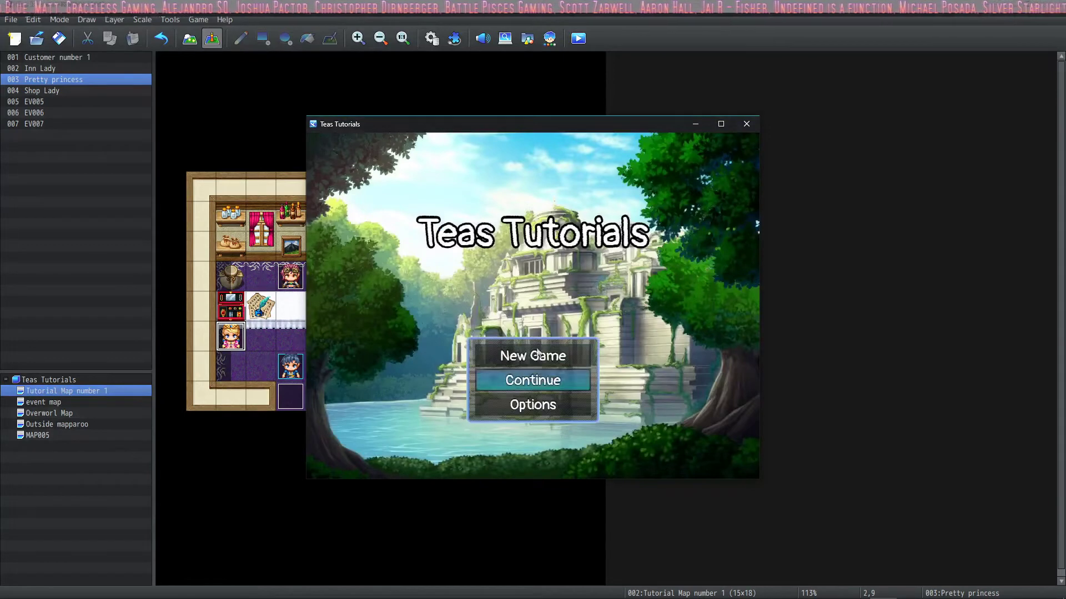
{"action": "left_click", "coordinate": [536, 362]}
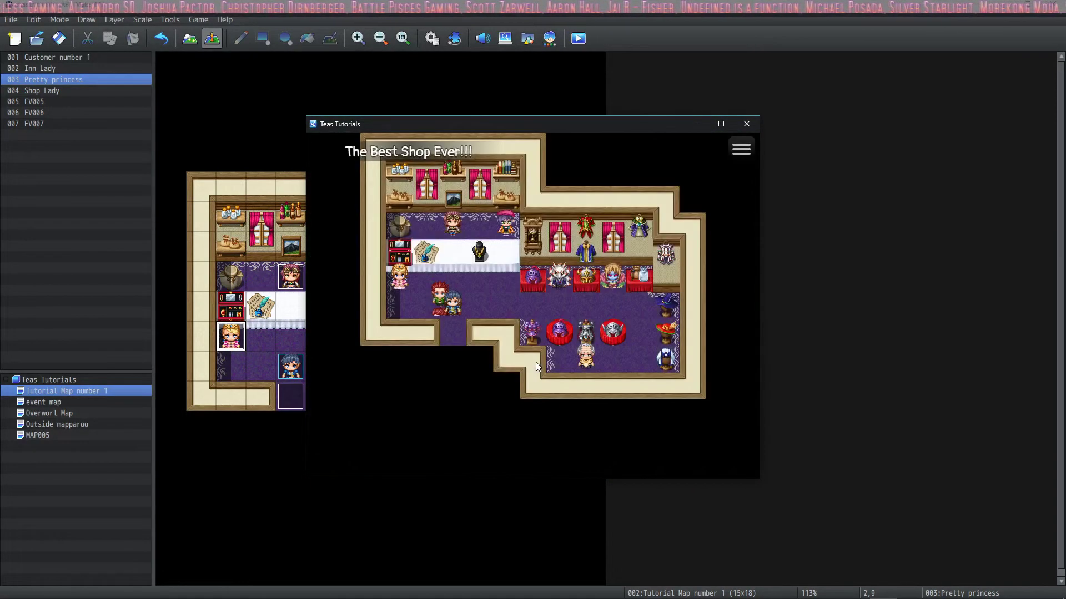
{"action": "key", "text": "Escape"}
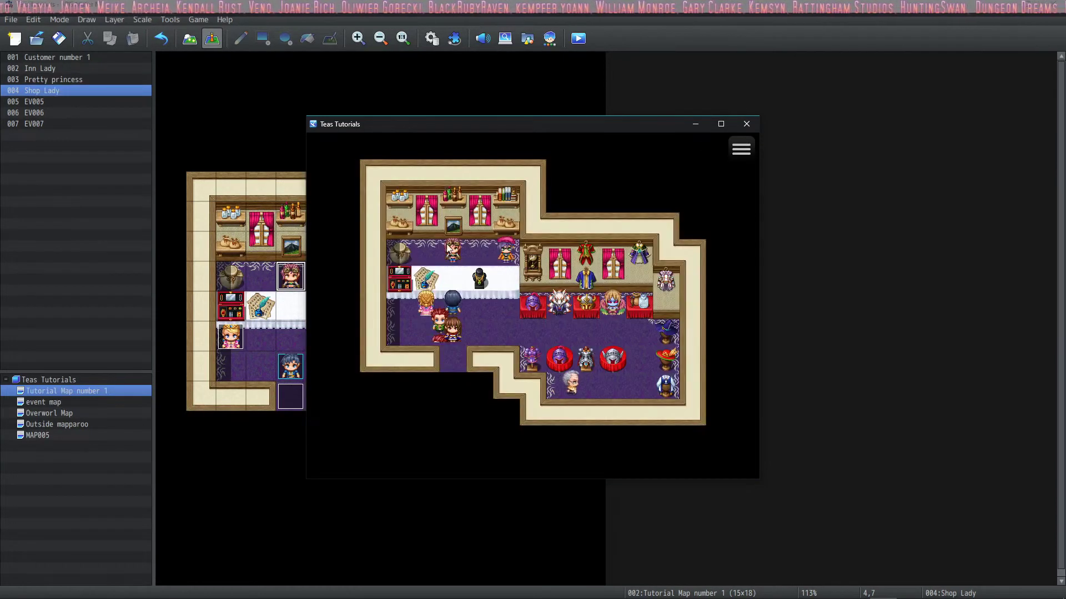
- Buy 11 Potions from the shop lady, then close the playtest window
{"action": "key", "text": "Return"}
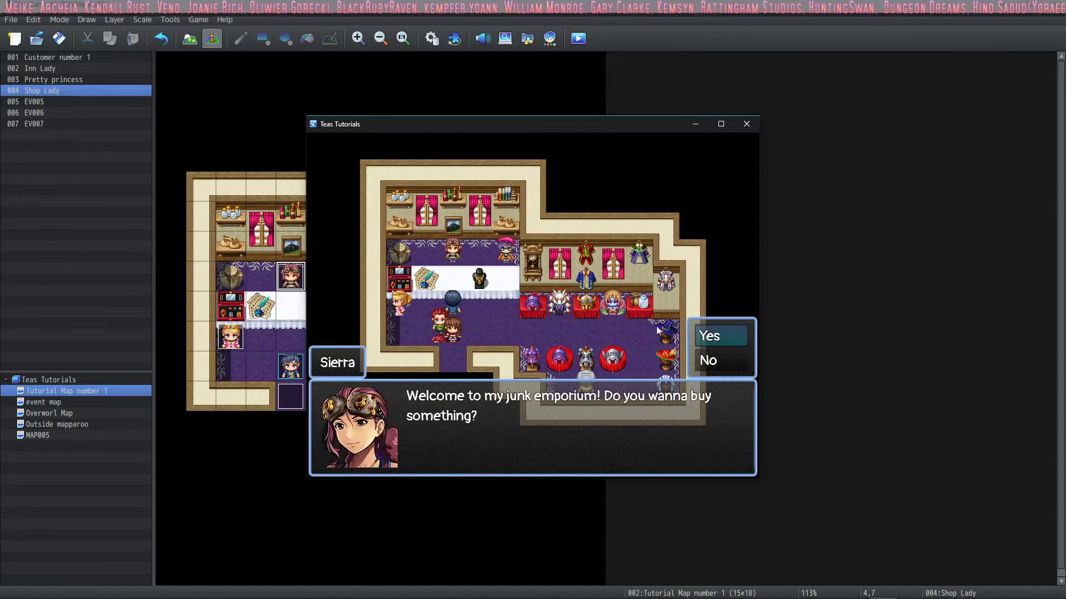
{"action": "left_click", "coordinate": [725, 335]}
{"action": "left_click", "coordinate": [375, 181]}
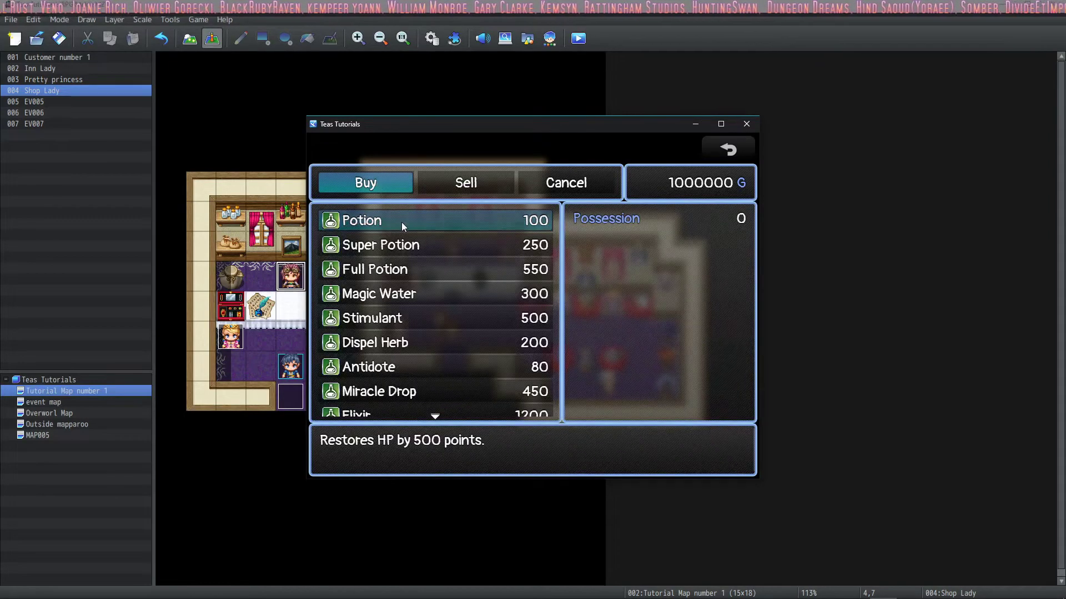
{"action": "left_click", "coordinate": [401, 222]}
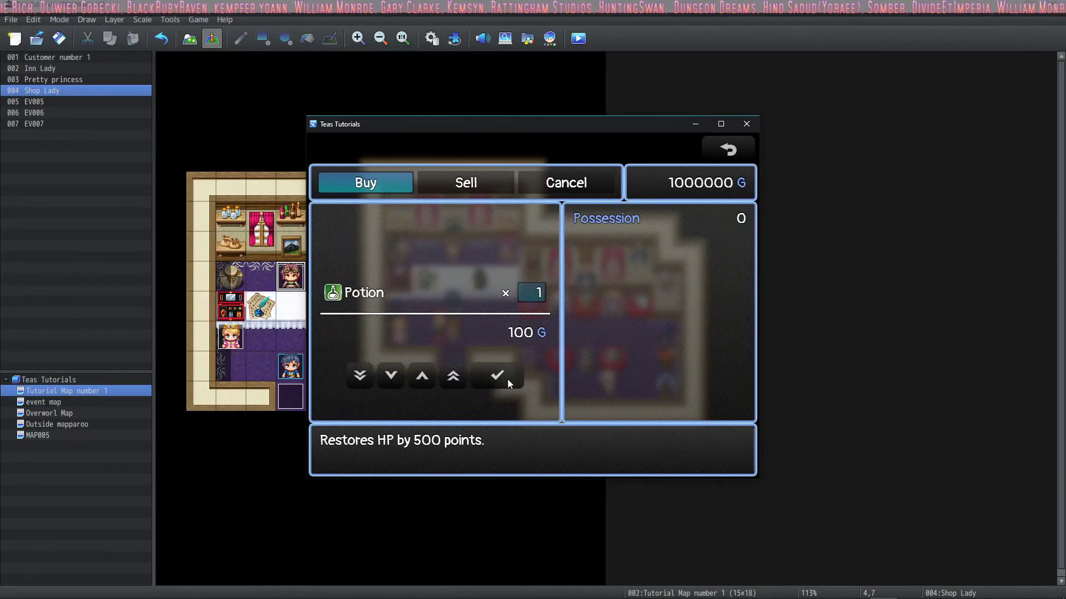
{"action": "left_click", "coordinate": [412, 379]}
{"action": "left_click", "coordinate": [358, 376]}
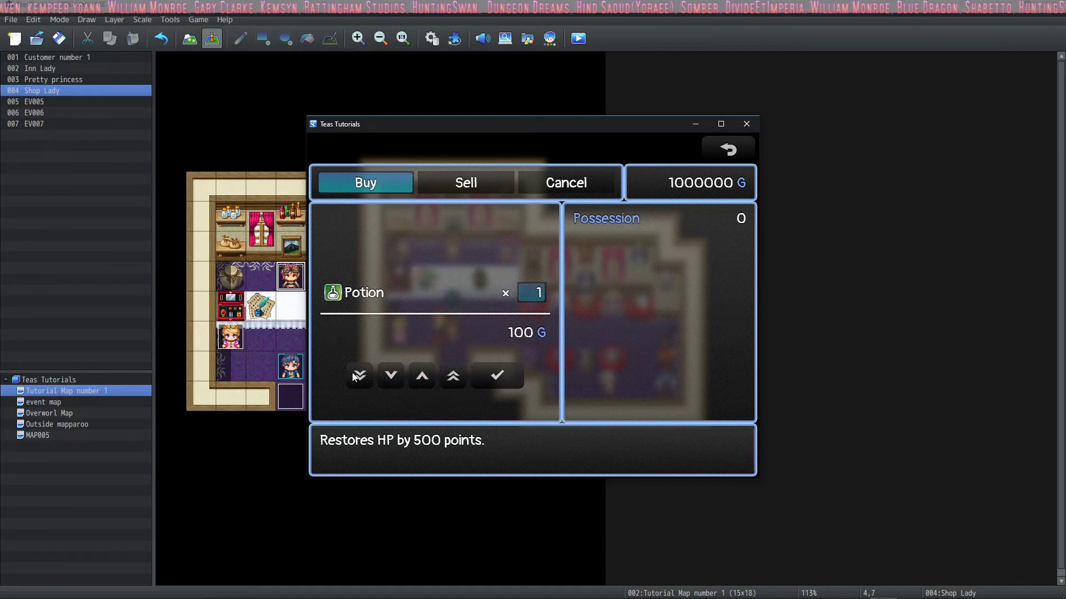
{"action": "left_click", "coordinate": [453, 376]}
{"action": "left_click", "coordinate": [497, 377]}
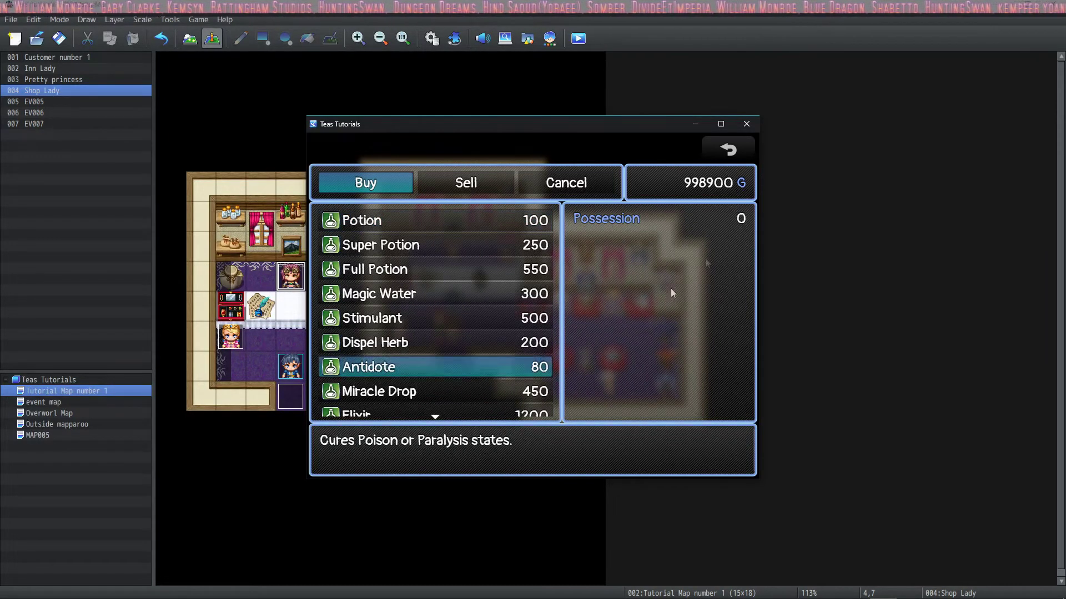
{"action": "left_click", "coordinate": [746, 124]}
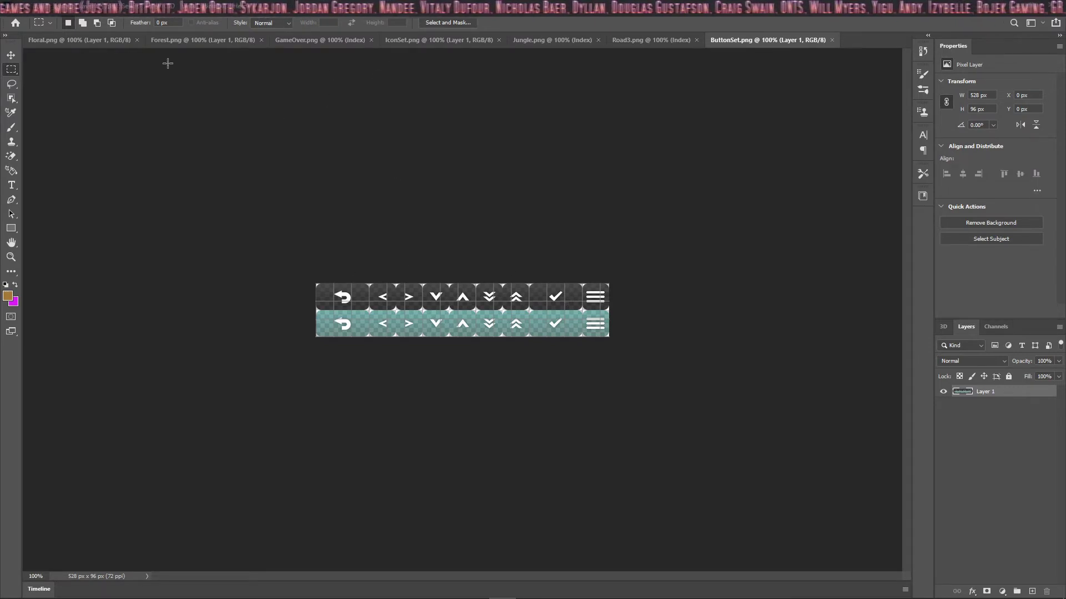
- Close ButtonSet.png, then close Floral.png and Jungle.png so Road3.png shows
{"action": "left_click", "coordinate": [832, 40]}
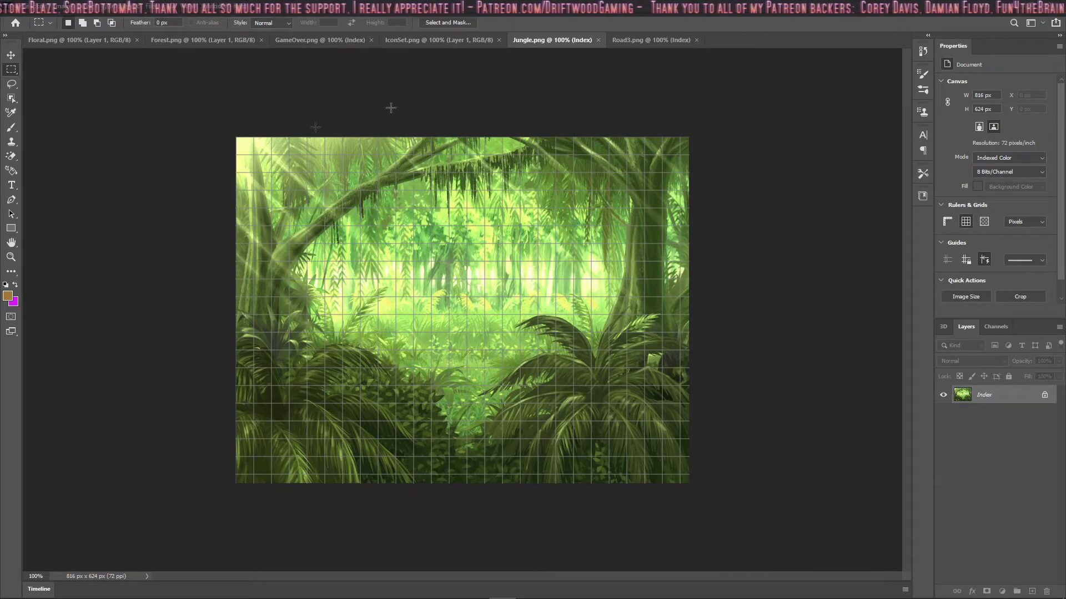
{"action": "left_click", "coordinate": [44, 42]}
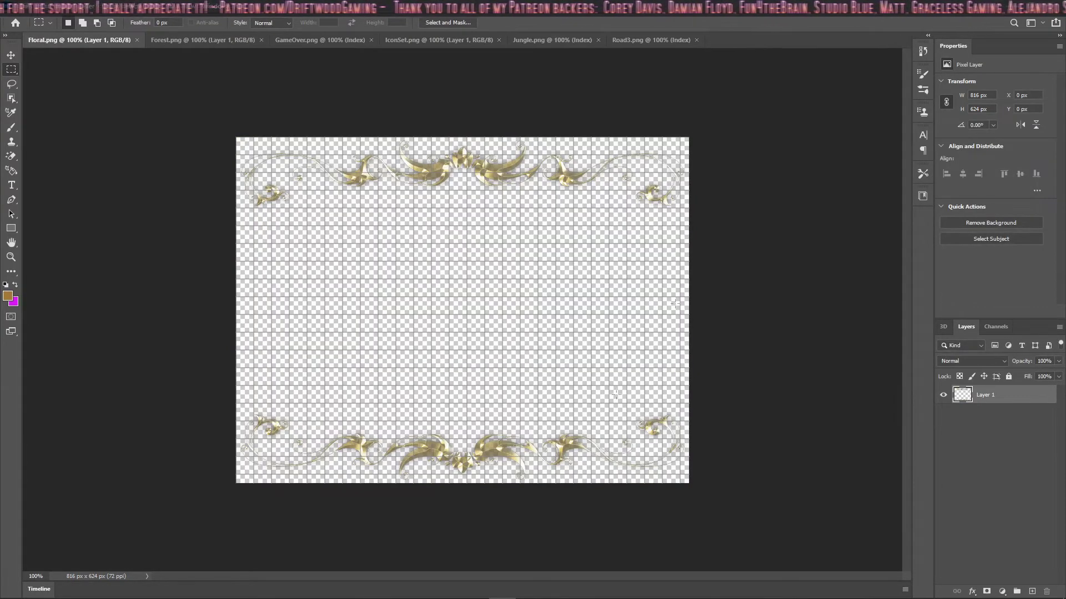
{"action": "key", "text": "ctrl+w"}
{"action": "key", "text": "ctrl+w"}
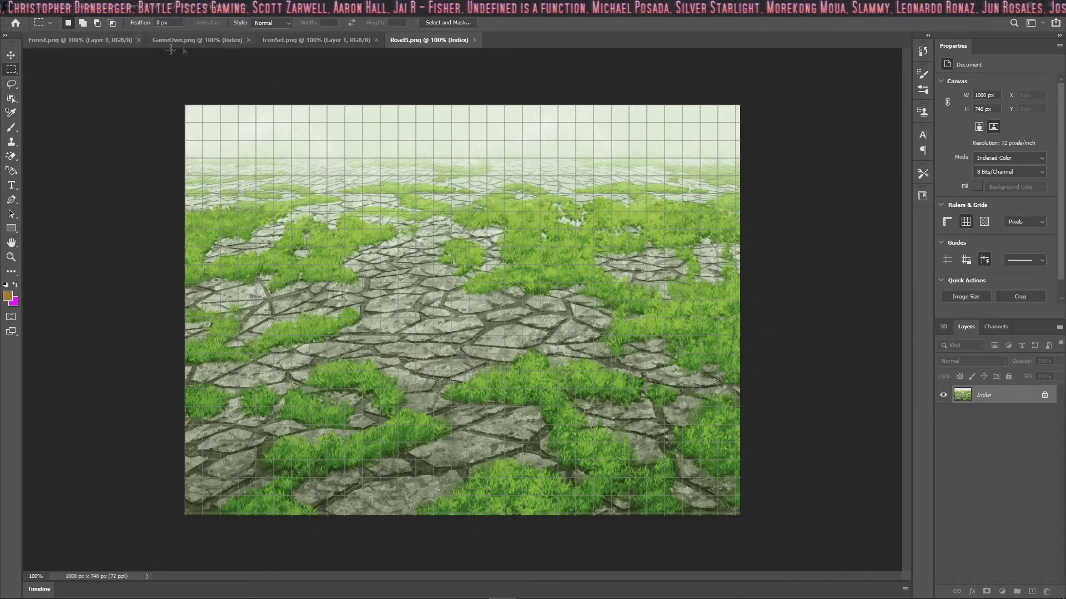
- View Forest.png, then close Forest.png and Road3.png, leaving IconSet.png displayed
{"action": "left_click", "coordinate": [72, 42]}
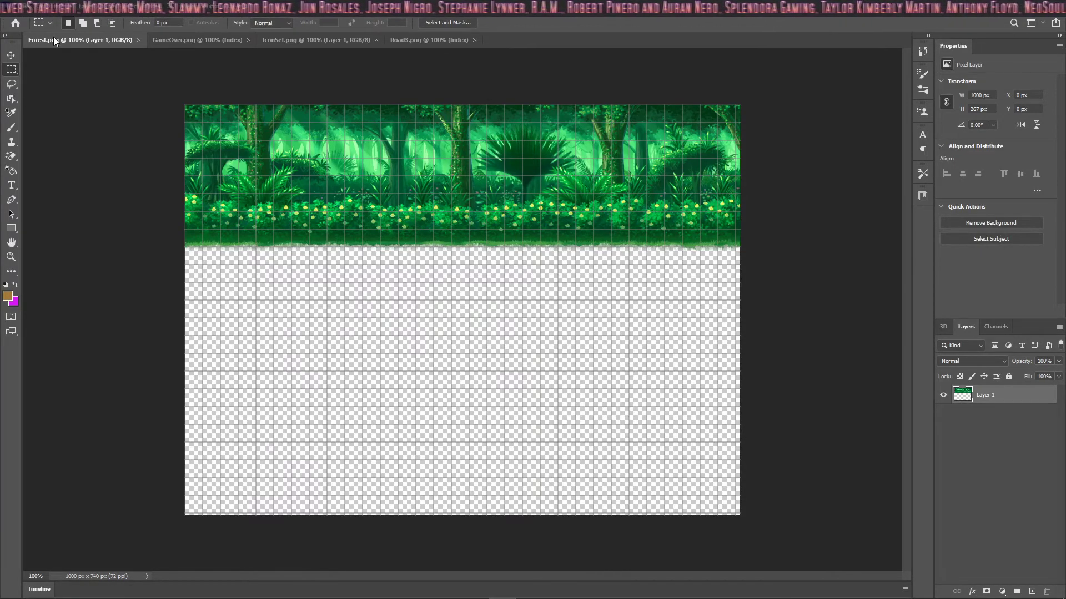
{"action": "key", "text": "ctrl+w"}
{"action": "key", "text": "ctrl+w"}
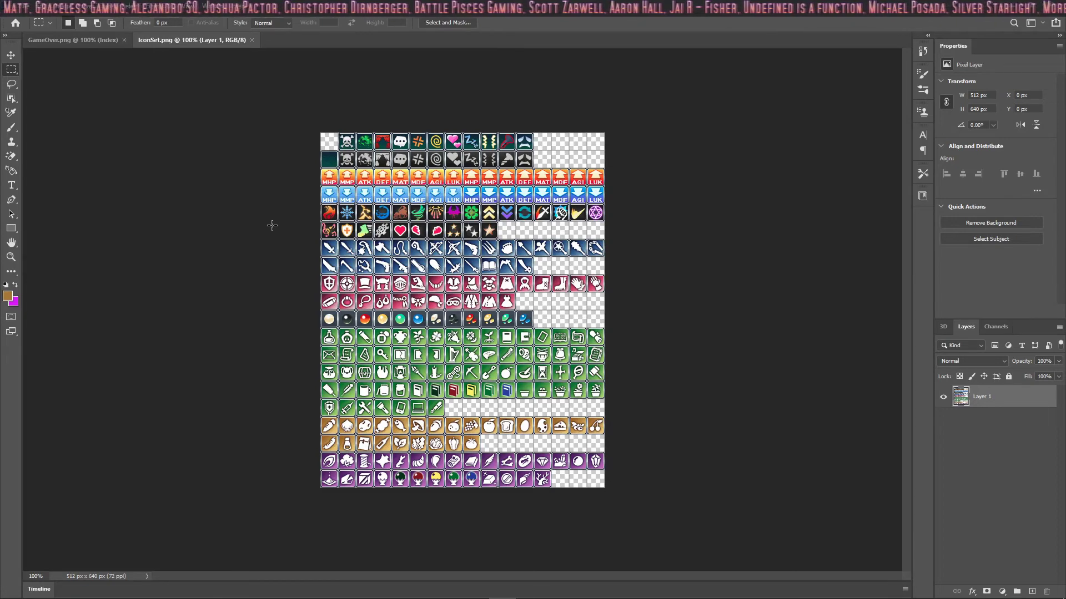
- Close IconSet.png to reveal GameOver.png, then switch back to the RPG Maker MZ editor
{"action": "key", "text": "ctrl+w"}
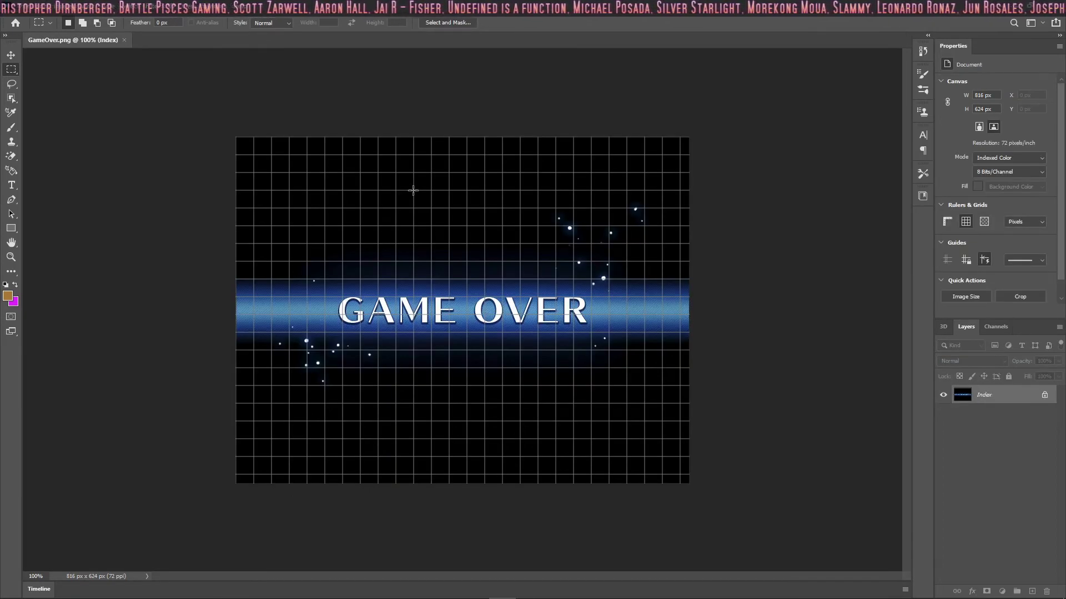
{"action": "key", "text": "alt+Tab"}
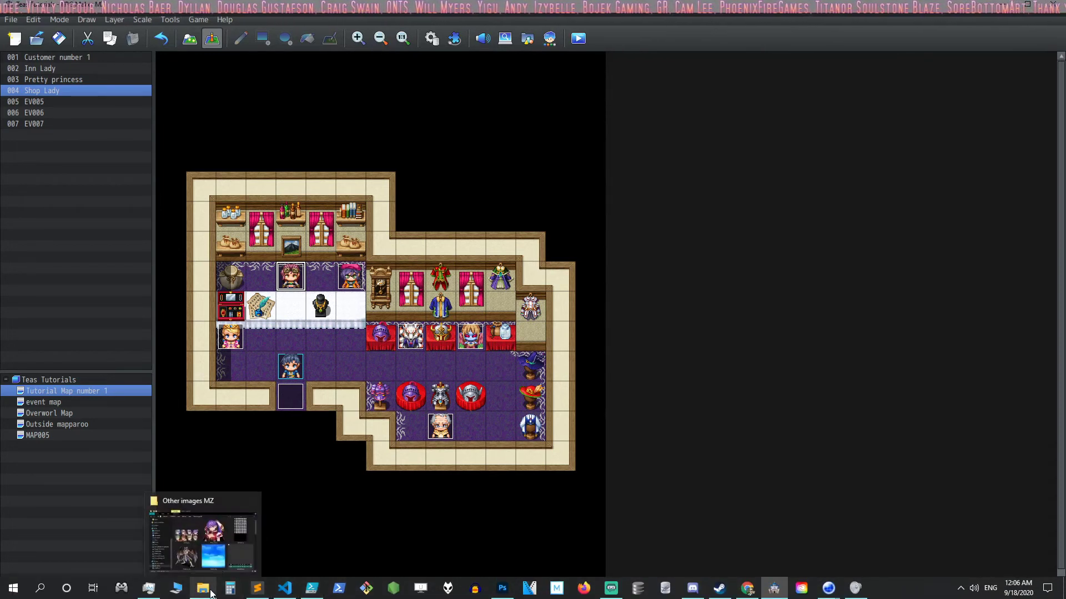
- Open the project folder via Game > Open Folder and enter its img folder
{"action": "left_click", "coordinate": [202, 20]}
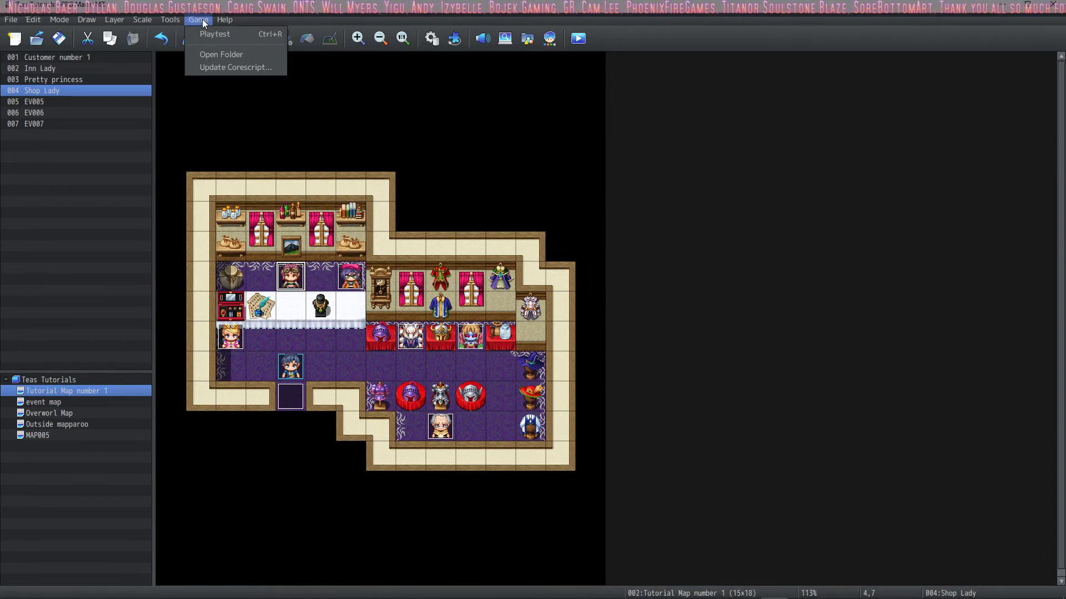
{"action": "left_click", "coordinate": [210, 55]}
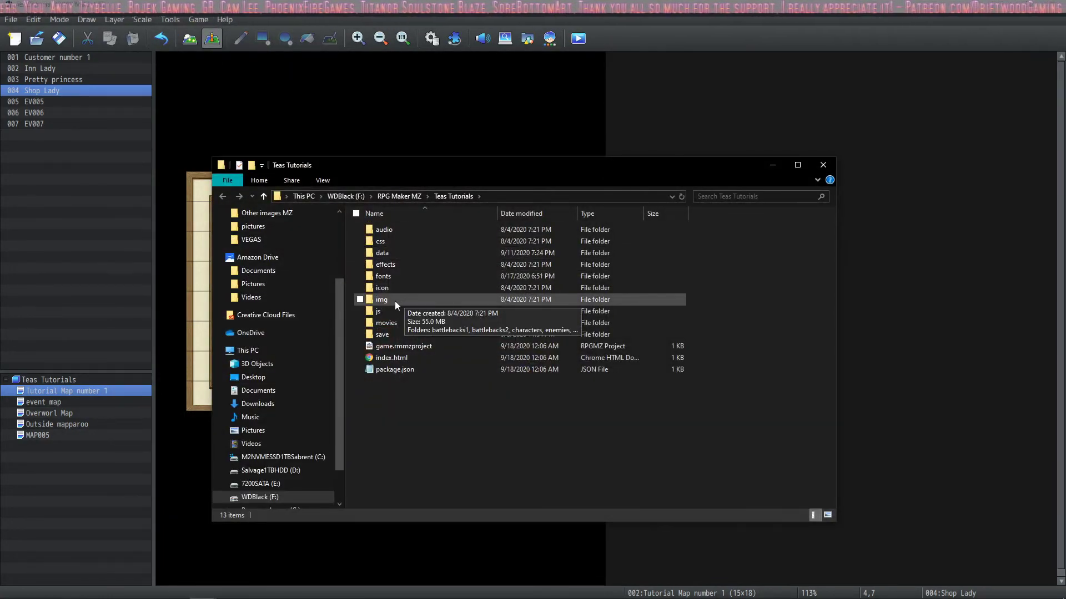
{"action": "double_click", "coordinate": [393, 300]}
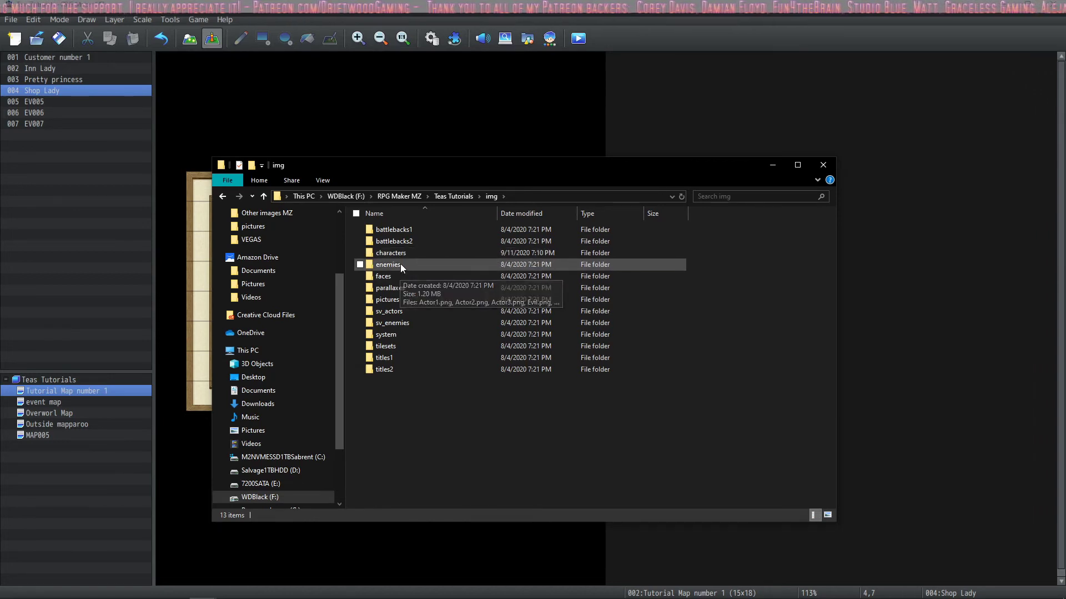
- Browse the enemies, faces, parallaxes, pictures and sv_enemies folders, returning to img after each
{"action": "double_click", "coordinate": [401, 264]}
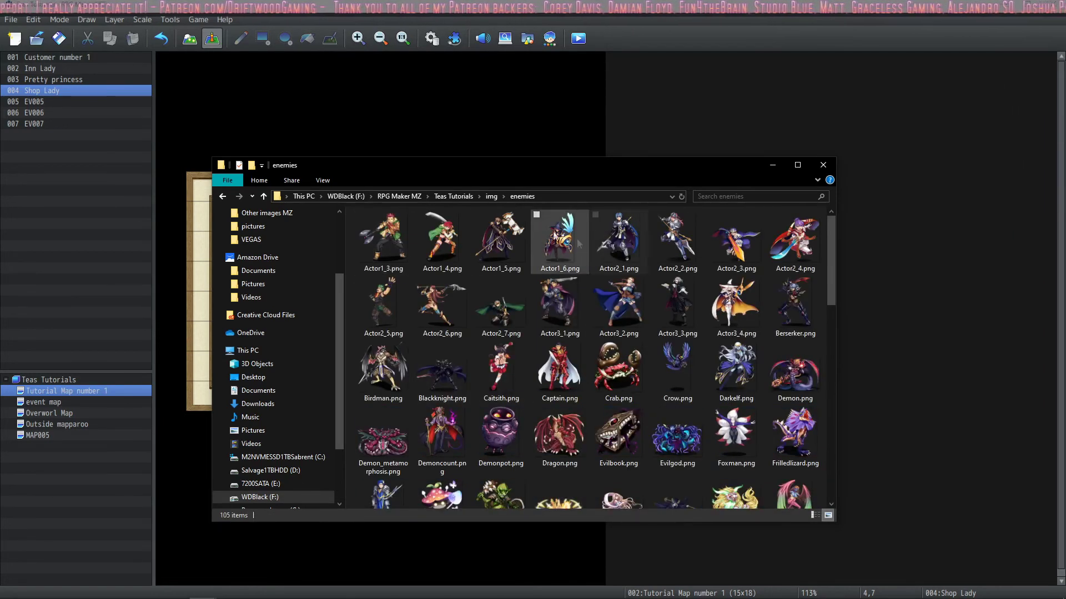
{"action": "left_click", "coordinate": [488, 196]}
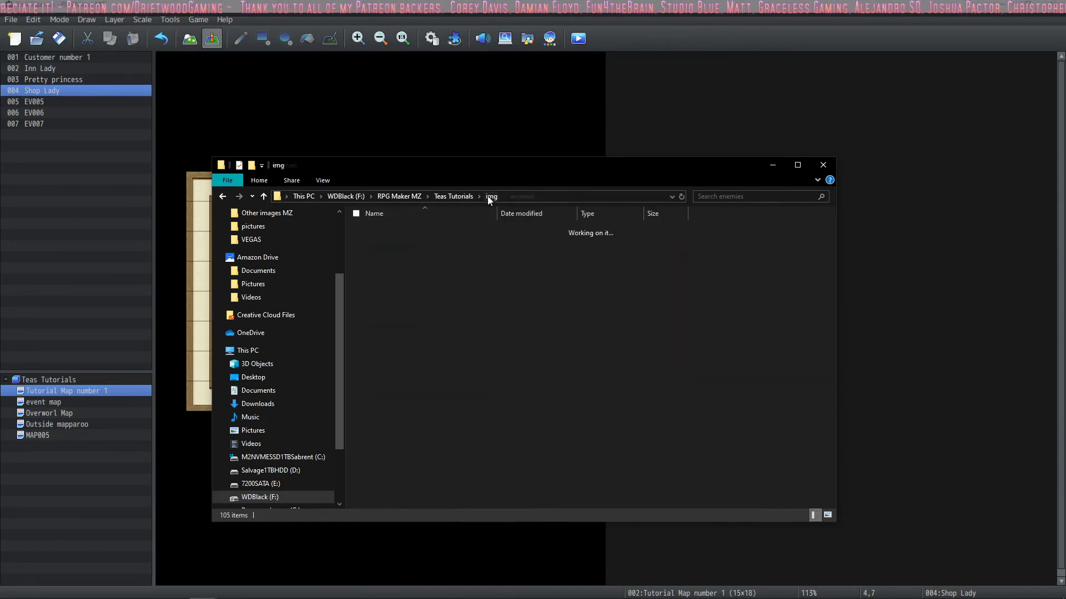
{"action": "double_click", "coordinate": [397, 278]}
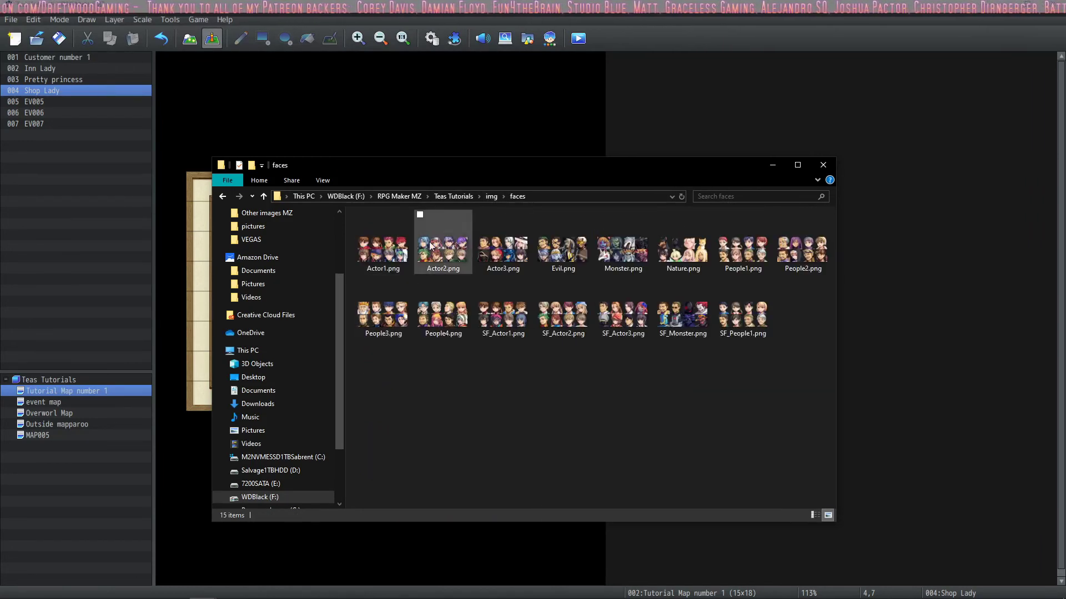
{"action": "left_click", "coordinate": [491, 196]}
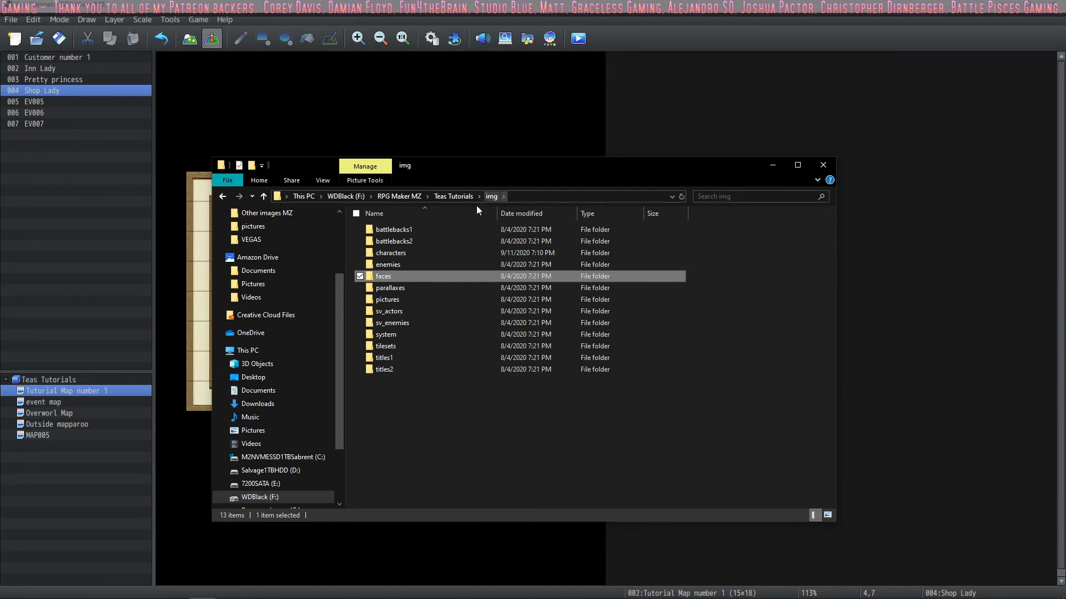
{"action": "double_click", "coordinate": [408, 287]}
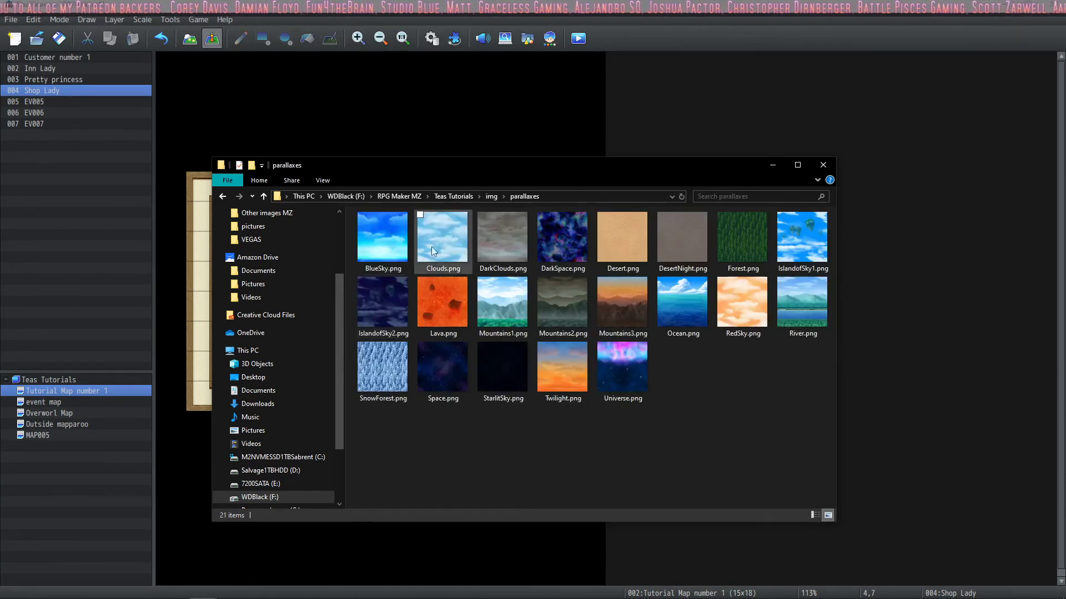
{"action": "left_click", "coordinate": [492, 196]}
{"action": "double_click", "coordinate": [387, 299]}
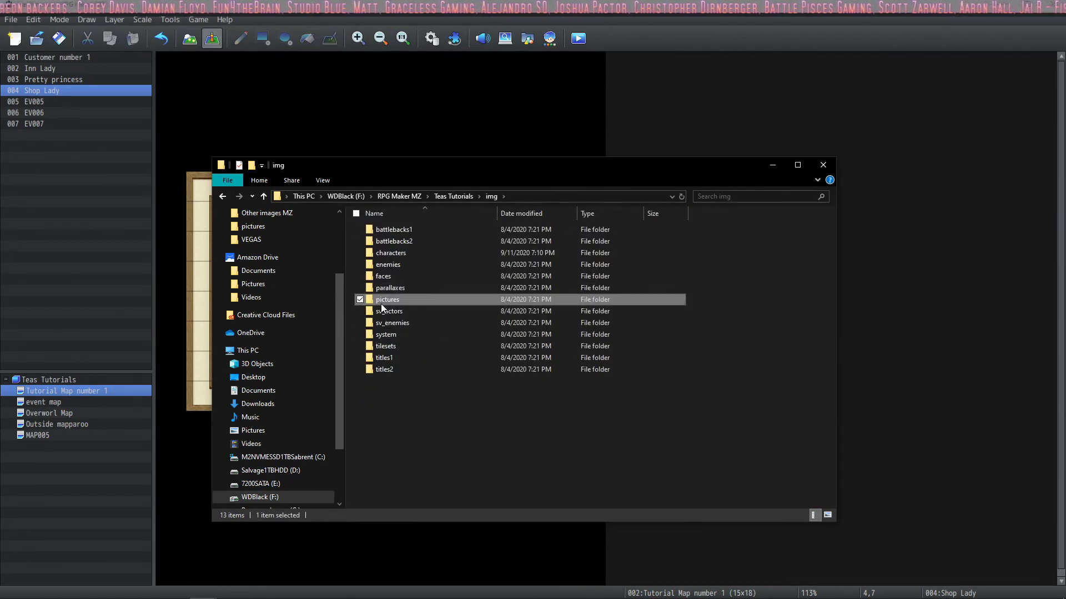
{"action": "left_click", "coordinate": [492, 196]}
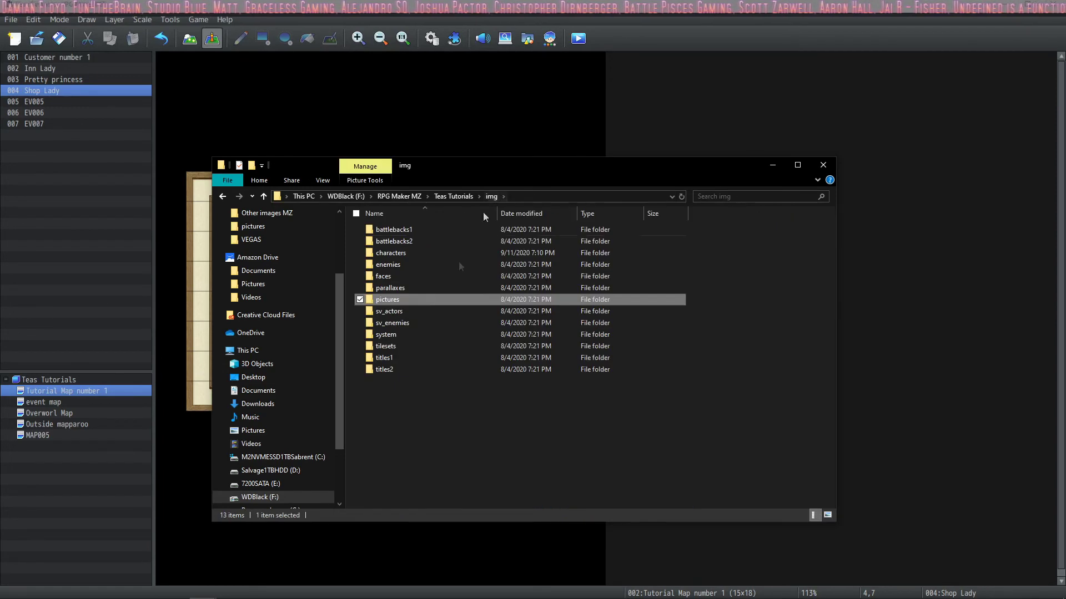
{"action": "left_click", "coordinate": [393, 311]}
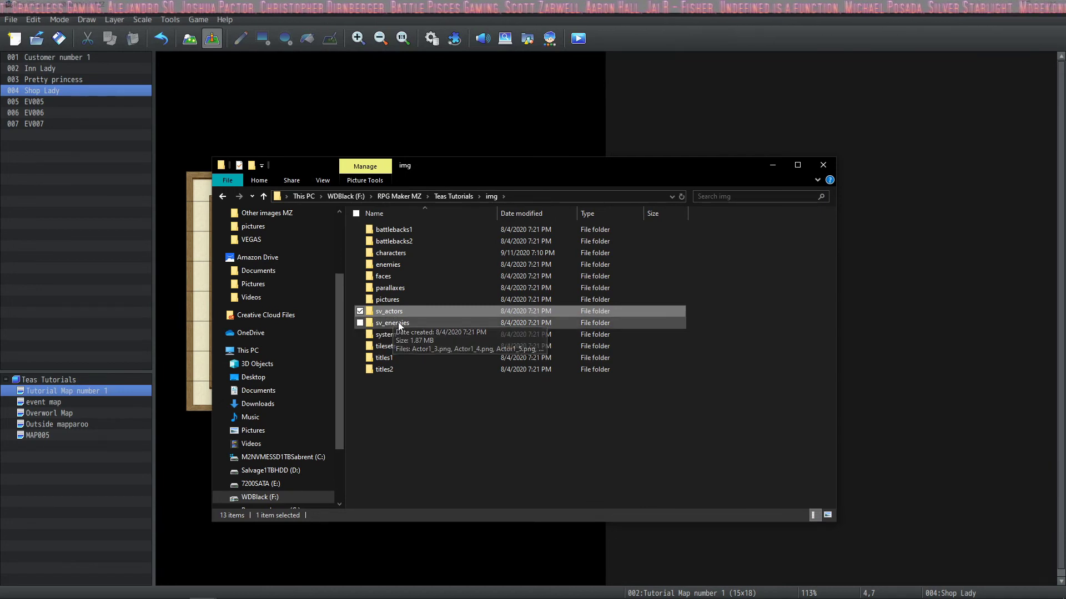
{"action": "double_click", "coordinate": [398, 322]}
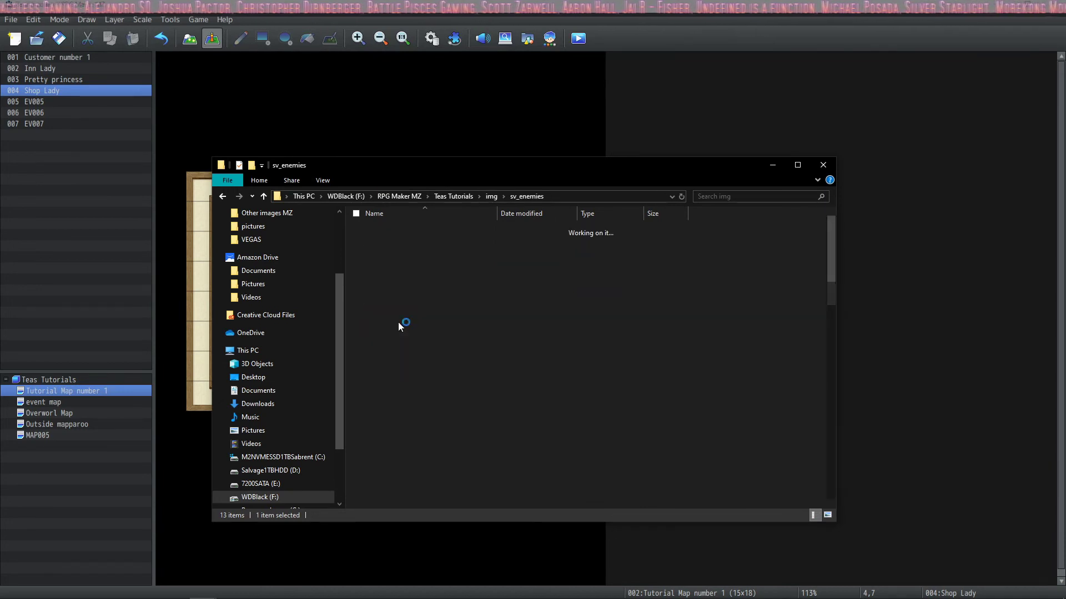
{"action": "left_click", "coordinate": [492, 197]}
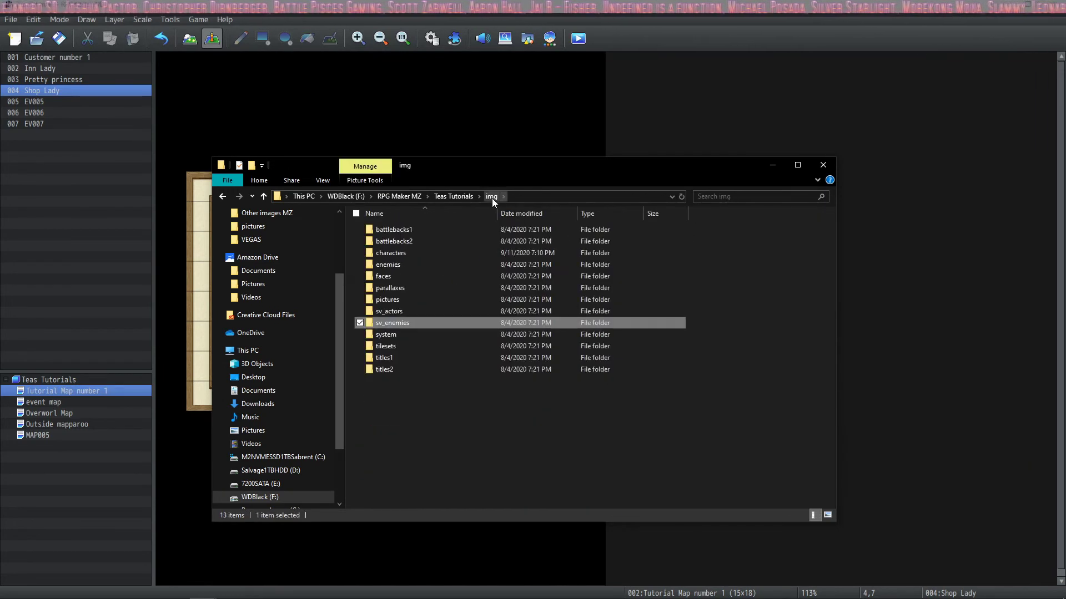
{"action": "double_click", "coordinate": [385, 335]}
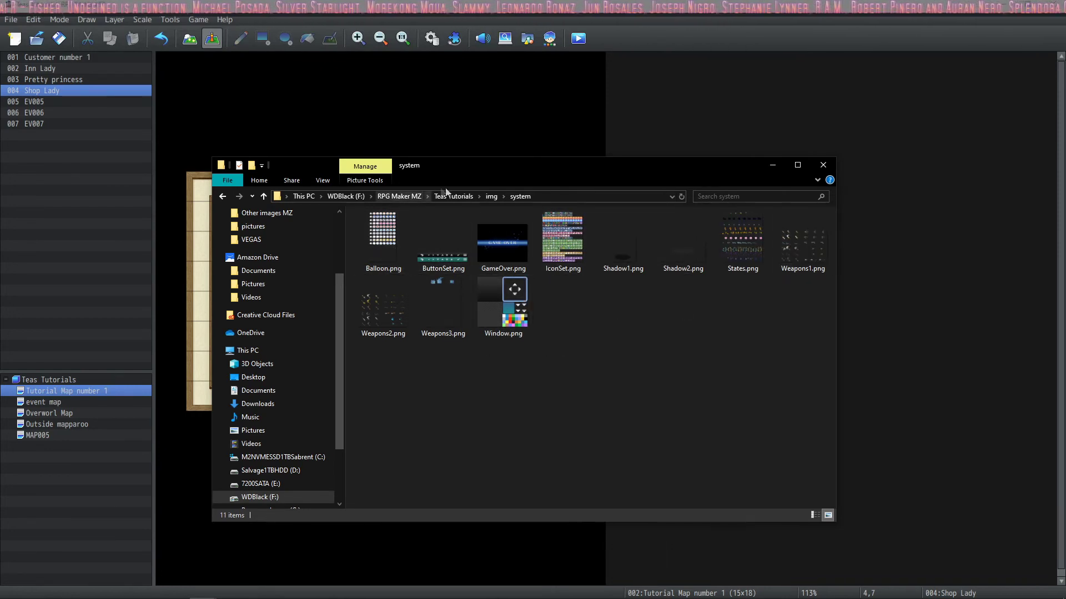
{"action": "left_click", "coordinate": [491, 197]}
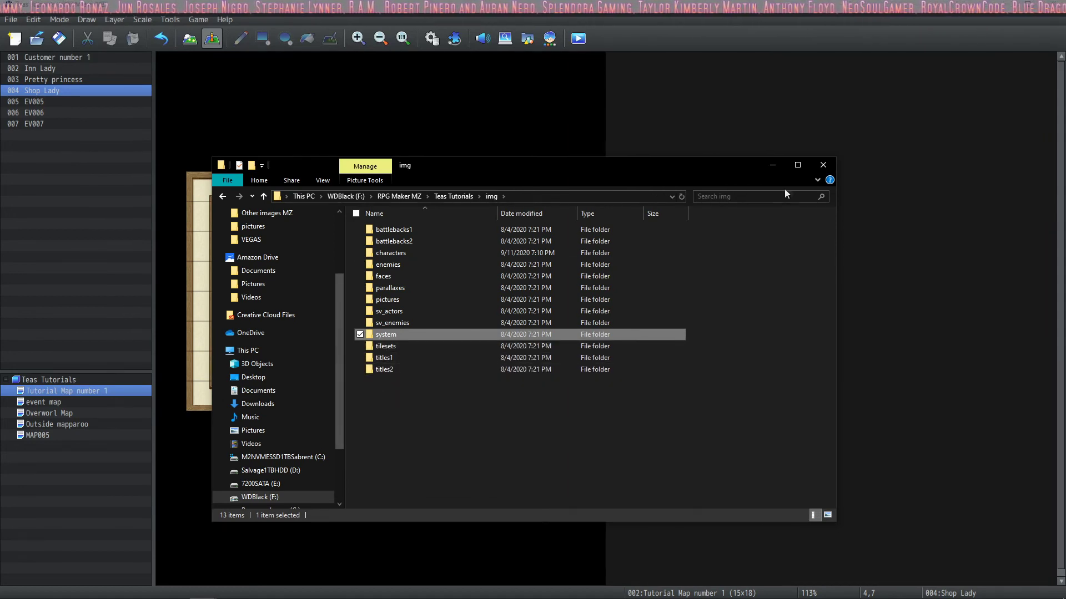
{"action": "left_click", "coordinate": [823, 165]}
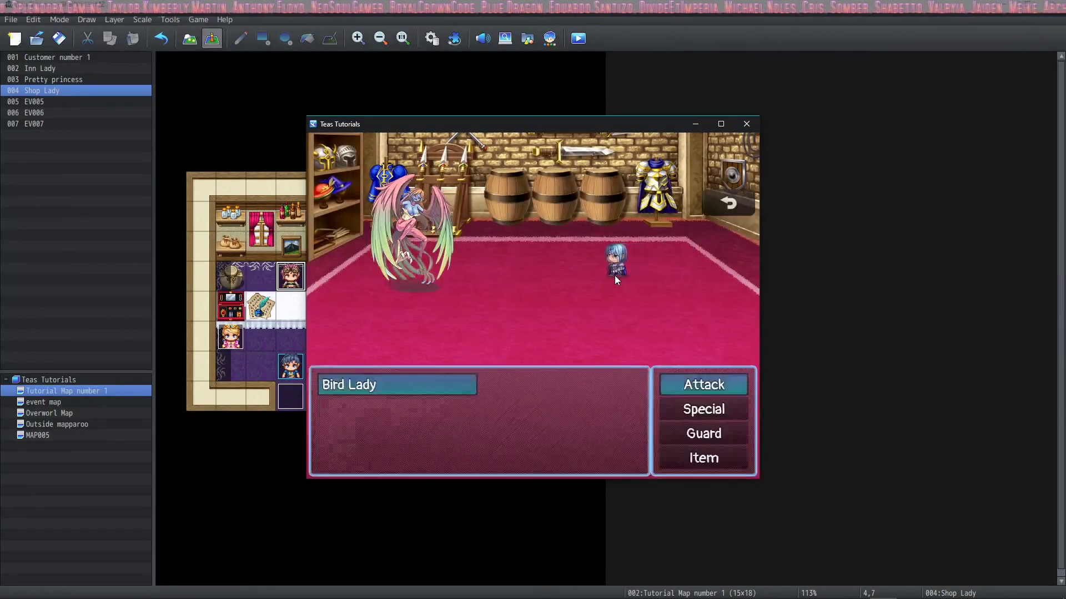
- Confirm the party's battle command so Bird Lady casts Earthquake on Leader Dude
{"action": "key", "text": "Return"}
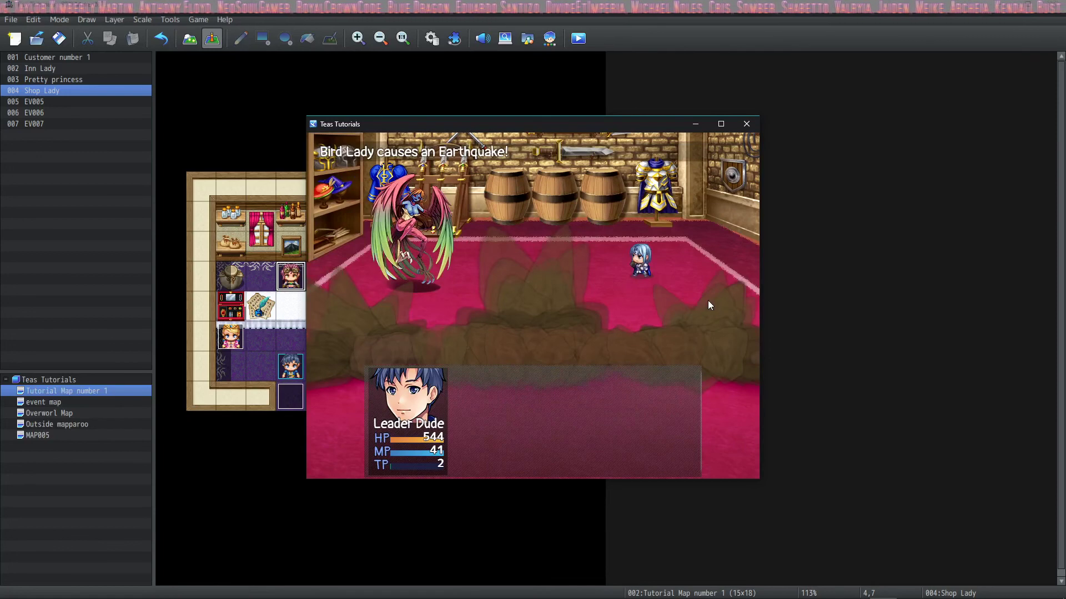